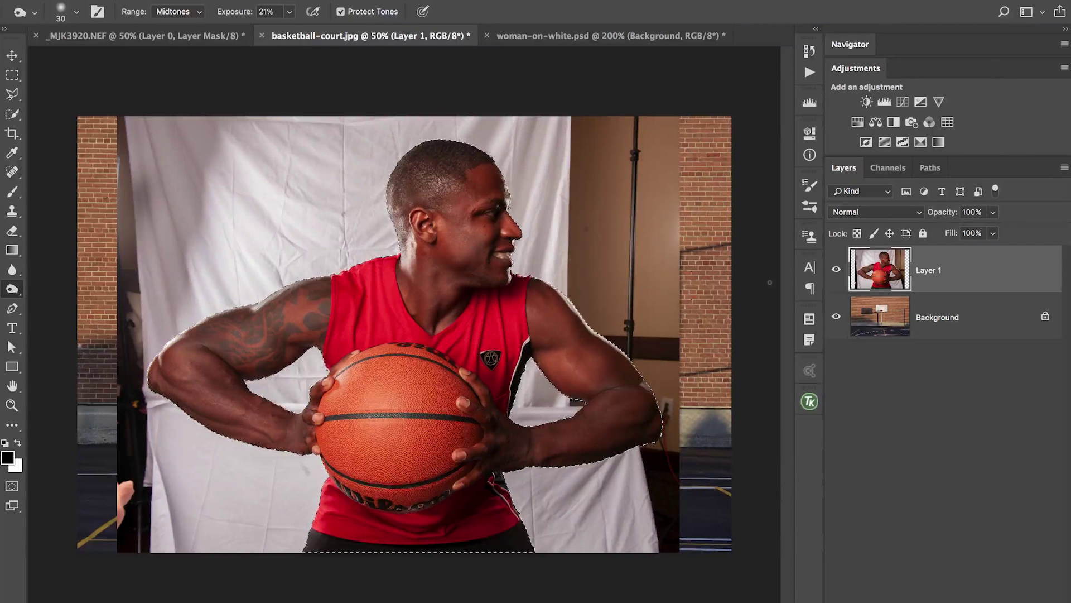
- Hide and reshow Layer 1 to check the court, reselect it, and choose the Quick Selection Tool
{"action": "left_click", "coordinate": [837, 271]}
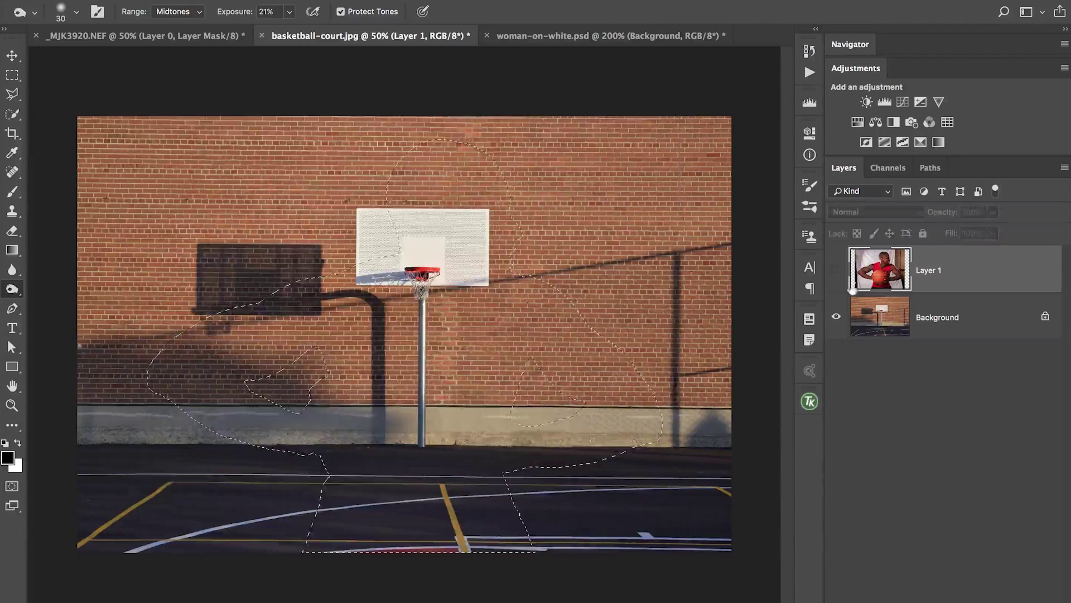
{"action": "left_click", "coordinate": [891, 318]}
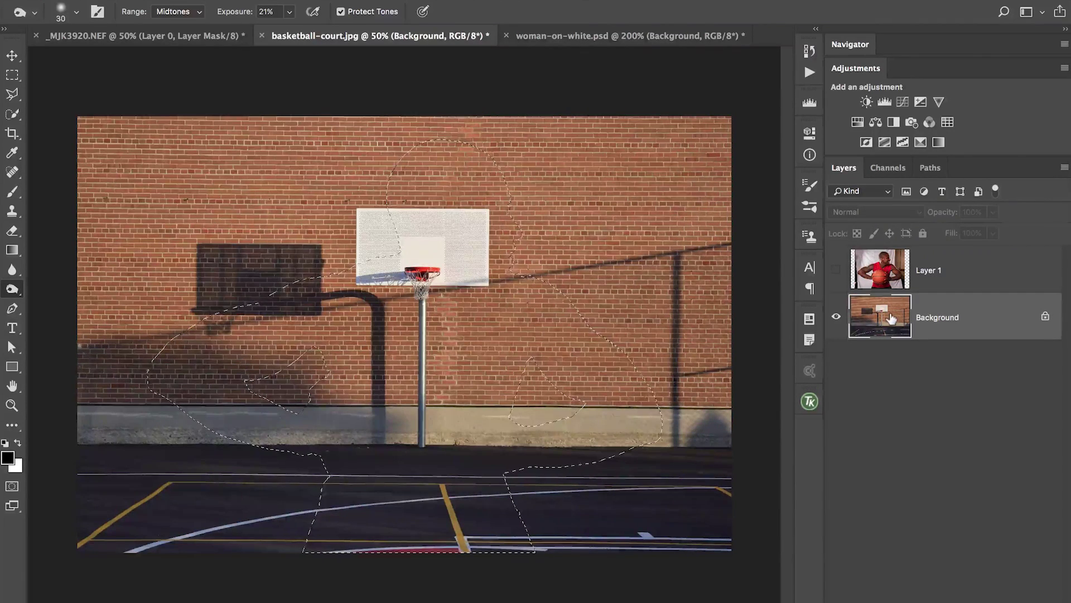
{"action": "left_click", "coordinate": [837, 272]}
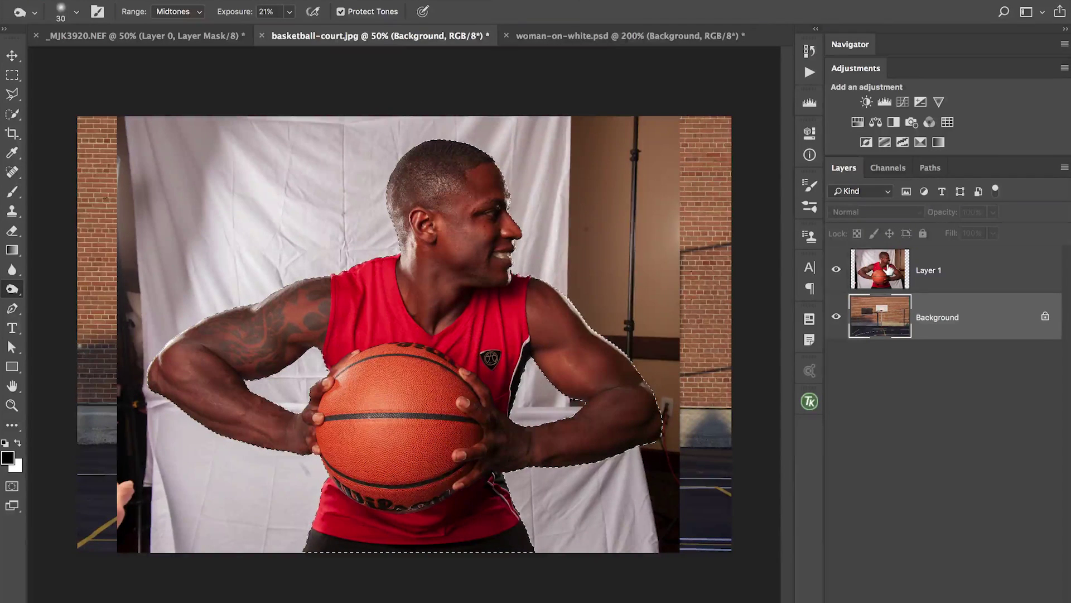
{"action": "left_click", "coordinate": [889, 270]}
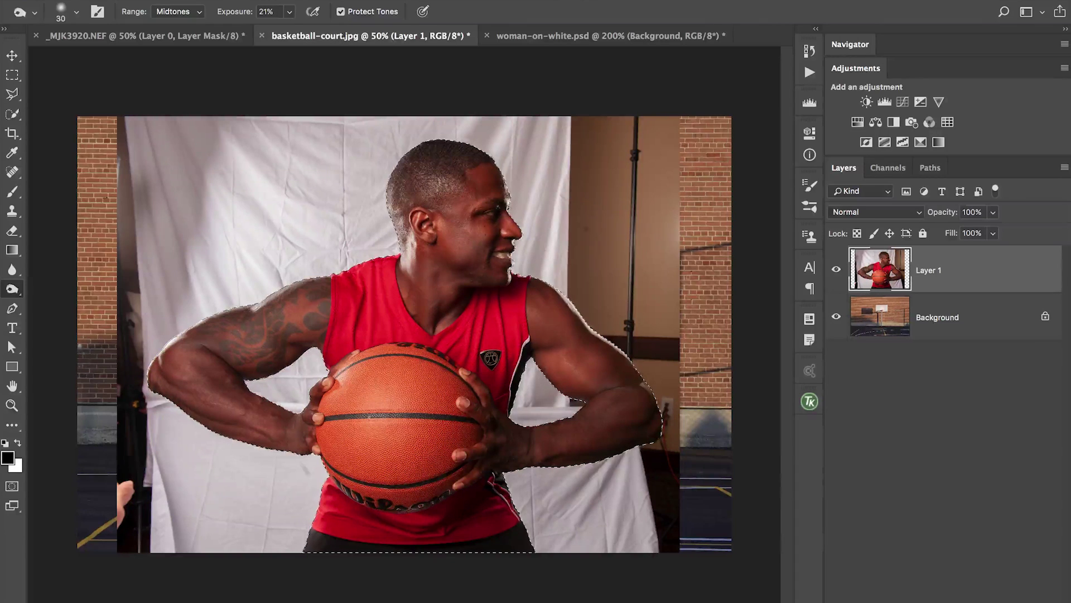
{"action": "left_click_drag", "start_coordinate": [13, 114], "coordinate": [62, 117]}
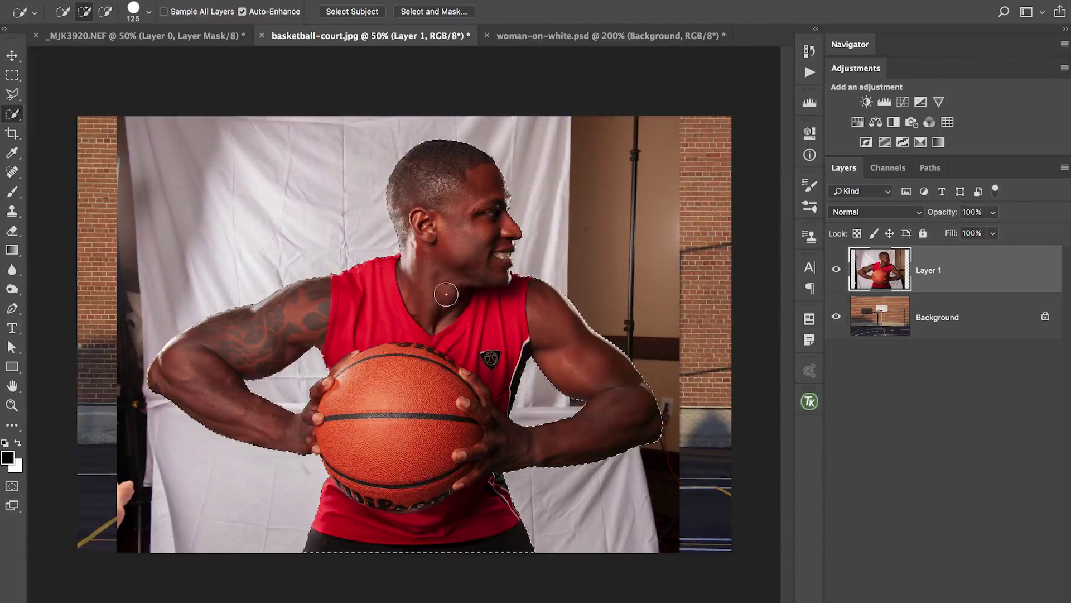
- Zoom to 200% on the tattooed arm and shrink the quick selection brush to 15
{"action": "scroll", "coordinate": [446, 294], "scroll_direction": "up", "scroll_amount": 5}
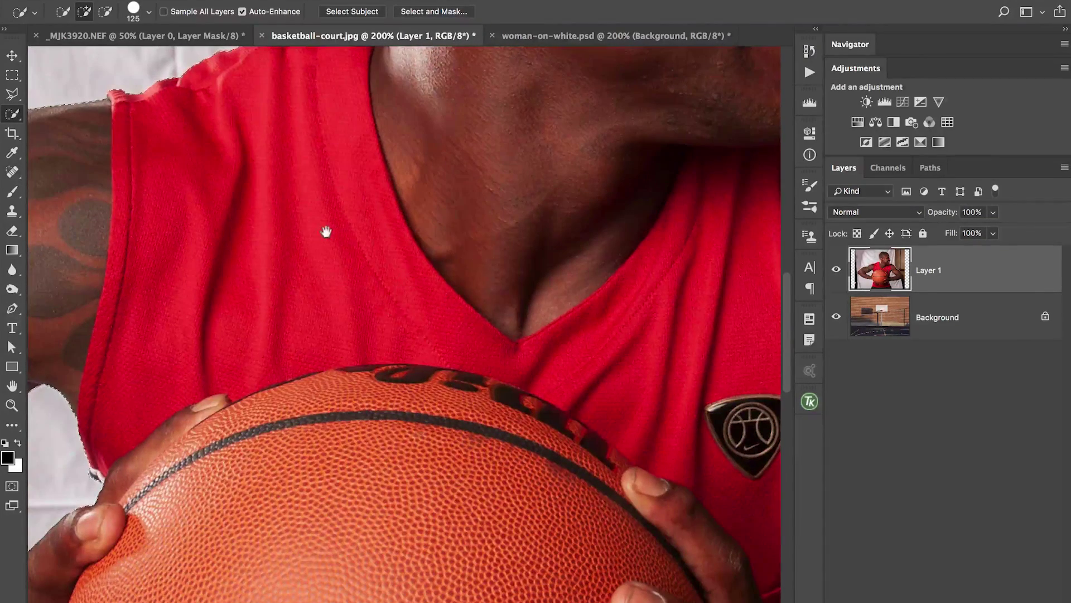
{"action": "left_click_drag", "start_coordinate": [240, 232], "coordinate": [545, 319]}
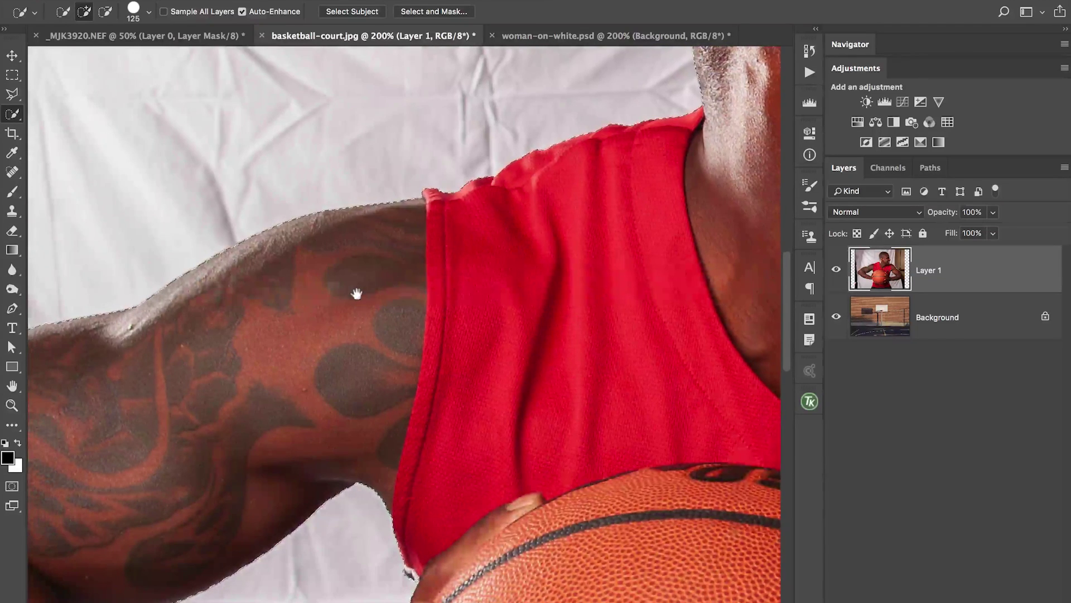
{"action": "left_click_drag", "start_coordinate": [356, 292], "coordinate": [502, 277]}
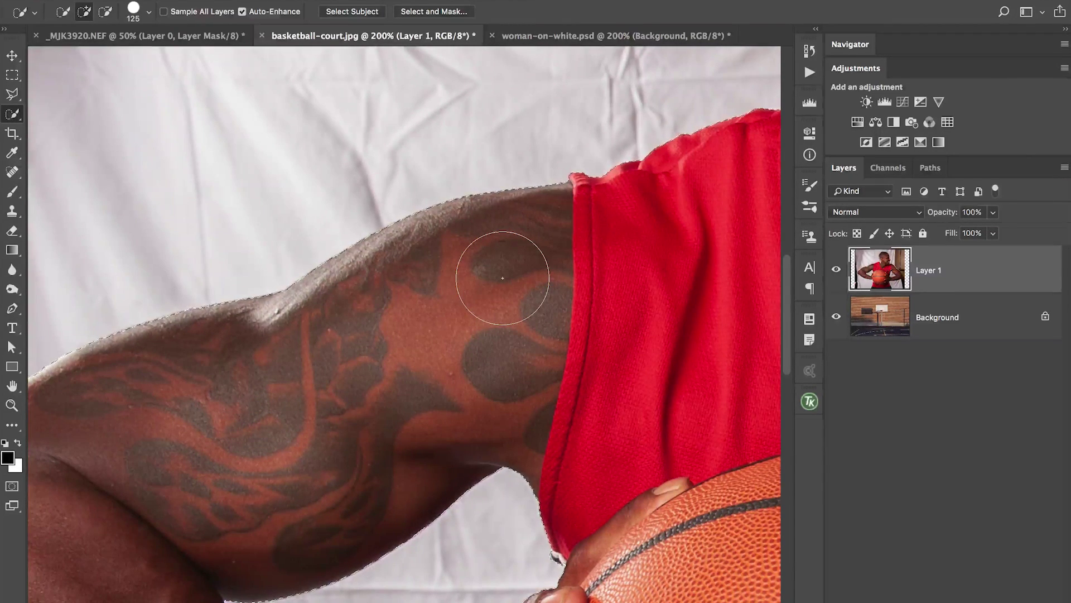
{"action": "key", "text": "bracketleft"}
{"action": "key", "text": "bracketleft"}
{"action": "key", "text": "bracketleft"}
{"action": "key", "text": "bracketleft"}
{"action": "key", "text": "bracketleft"}
{"action": "key", "text": "bracketleft"}
{"action": "key", "text": "bracketleft"}
{"action": "key", "text": "bracketleft"}
{"action": "key", "text": "bracketleft"}
{"action": "key", "text": "bracketleft"}
{"action": "key", "text": "bracketleft"}
{"action": "key", "text": "bracketleft"}
{"action": "key", "text": "bracketleft"}
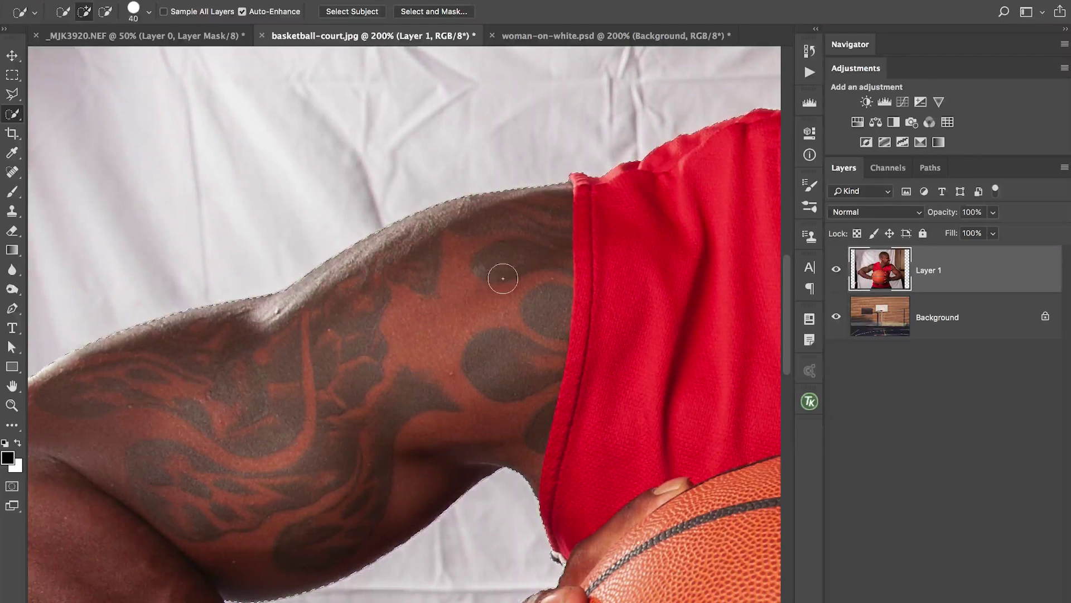
{"action": "key", "text": "bracketleft"}
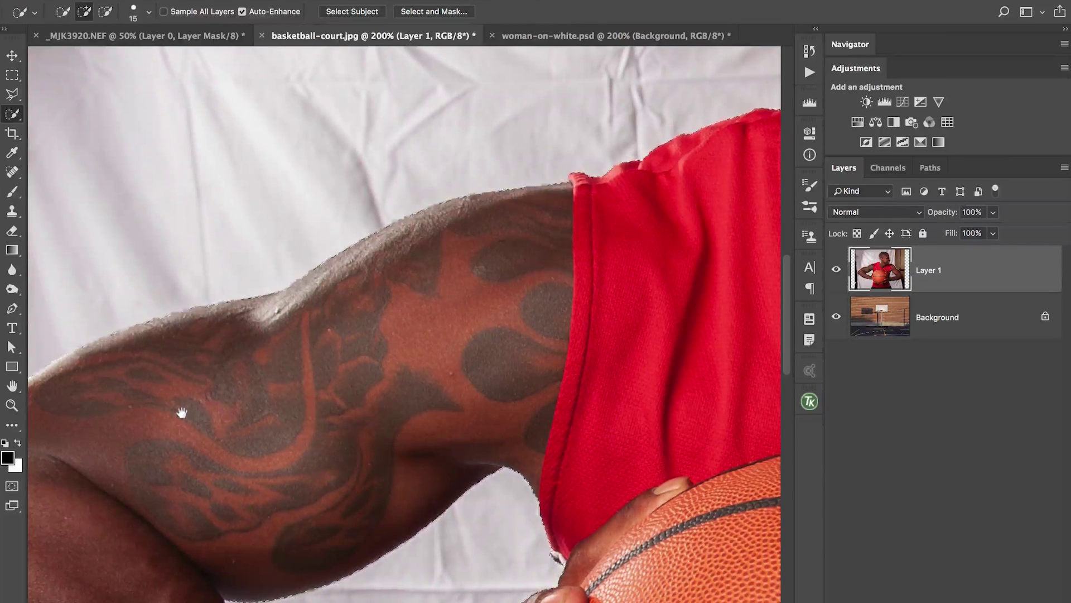
- Pan along the arm toward the elbow, forearm and ball to inspect the selection edges
{"action": "left_click_drag", "start_coordinate": [182, 411], "coordinate": [387, 267]}
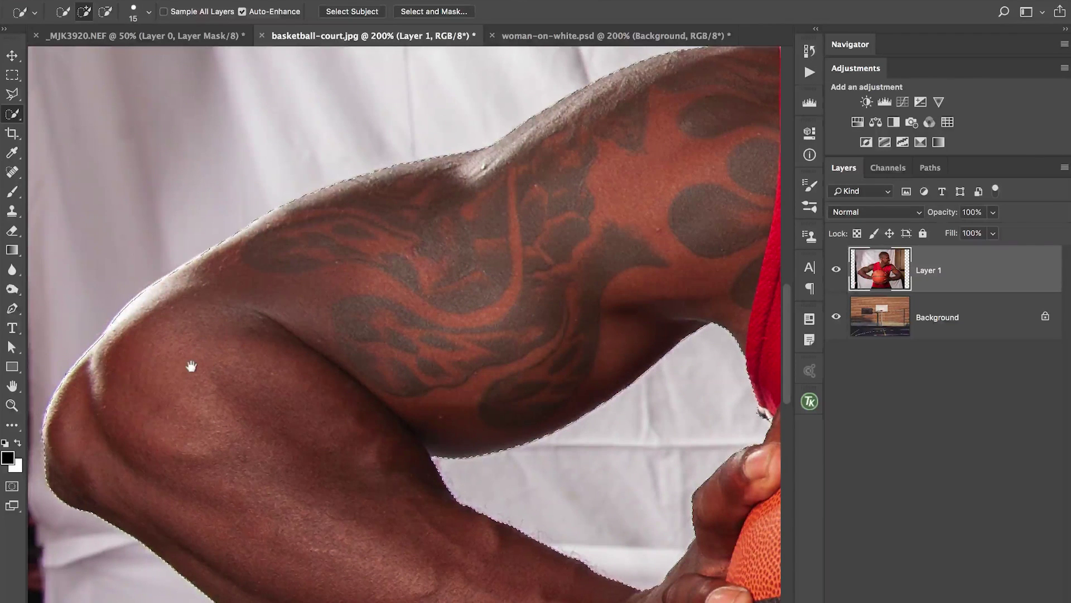
{"action": "left_click_drag", "start_coordinate": [191, 364], "coordinate": [371, 173]}
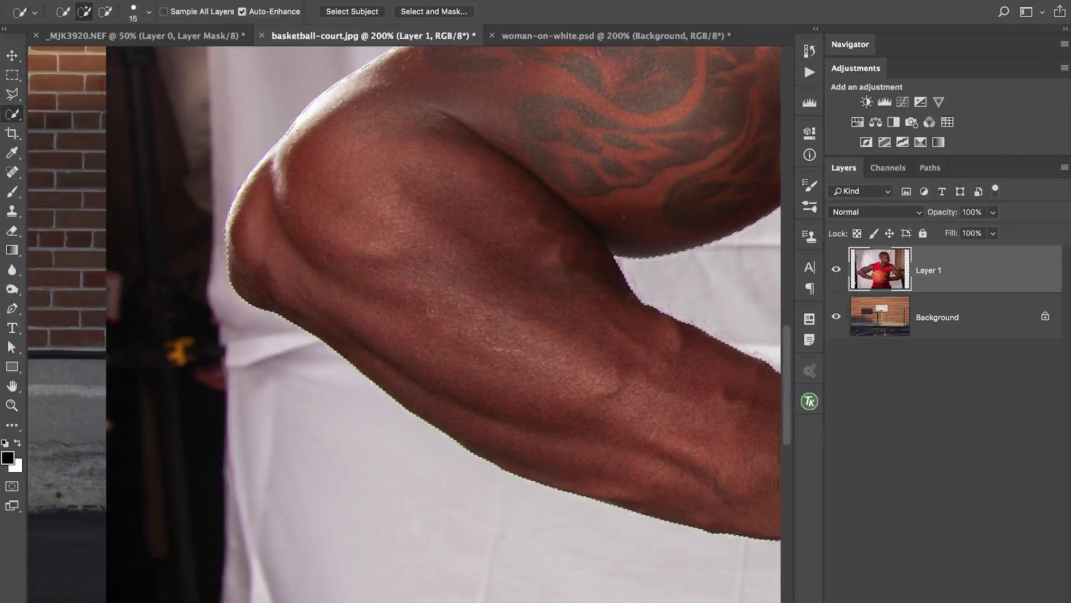
{"action": "scroll", "coordinate": [401, 413], "scroll_direction": "right", "scroll_amount": 10}
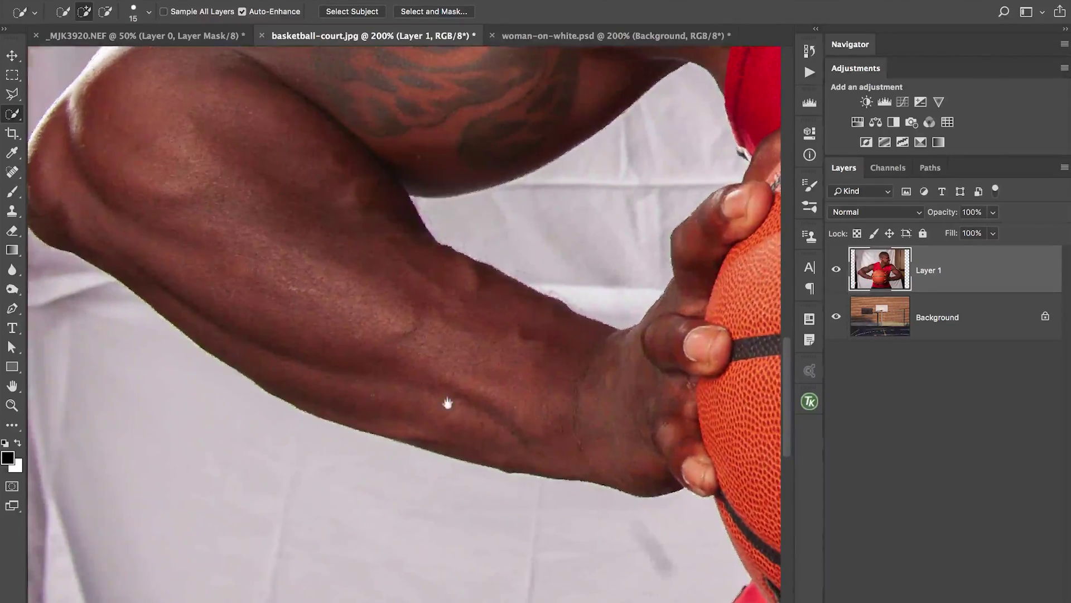
{"action": "scroll", "coordinate": [423, 399], "scroll_direction": "right", "scroll_amount": 8}
{"action": "scroll", "coordinate": [427, 379], "scroll_direction": "down", "scroll_amount": 8}
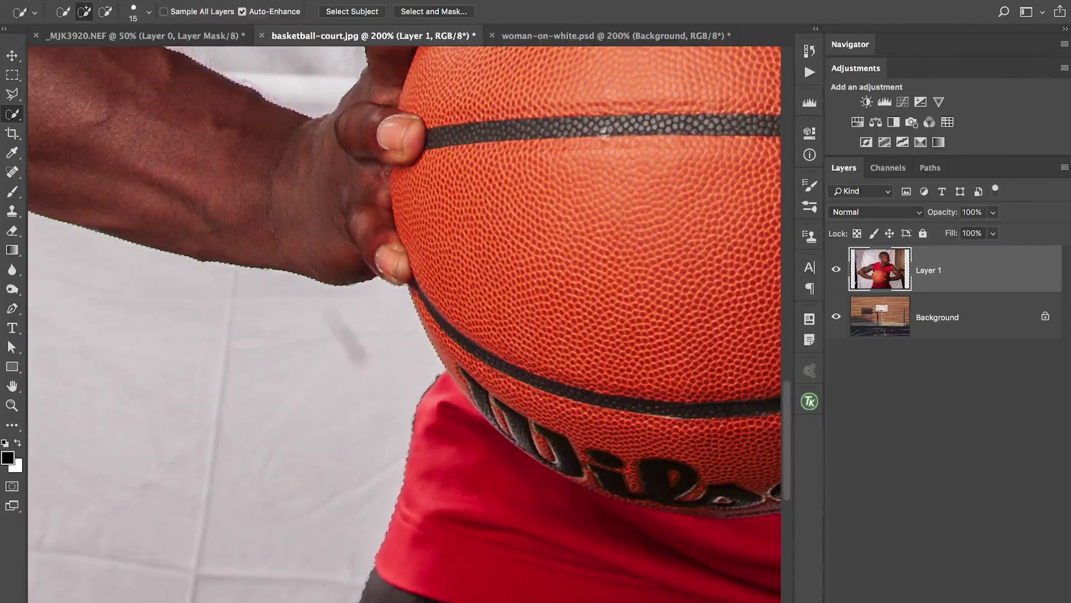
{"action": "scroll", "coordinate": [335, 276], "scroll_direction": "right", "scroll_amount": 4}
{"action": "scroll", "coordinate": [301, 279], "scroll_direction": "up", "scroll_amount": 6}
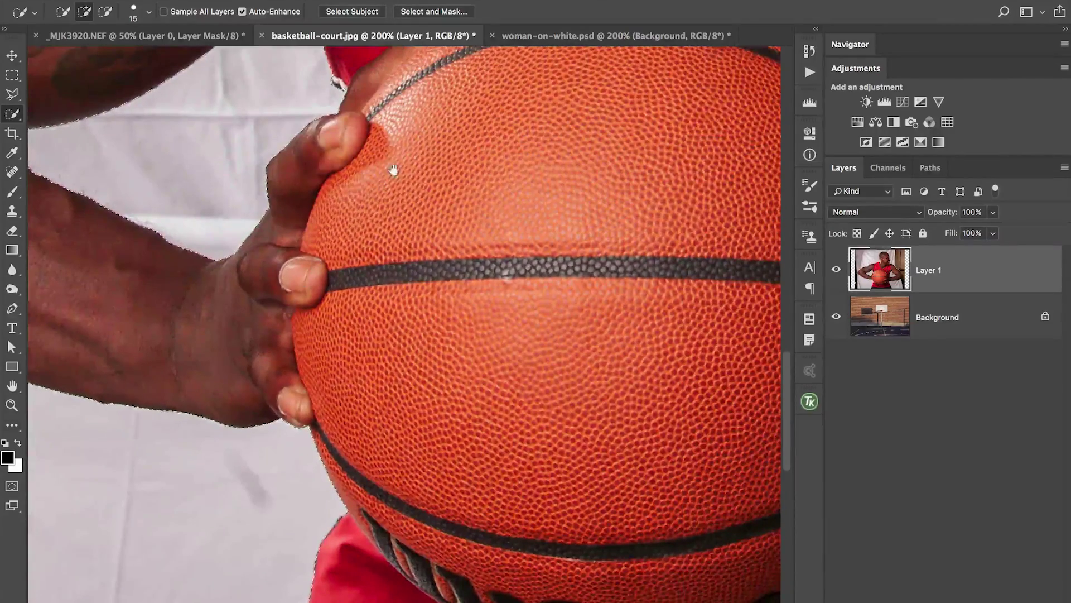
{"action": "scroll", "coordinate": [261, 239], "scroll_direction": "right", "scroll_amount": 5}
{"action": "scroll", "coordinate": [261, 239], "scroll_direction": "right", "scroll_amount": 4}
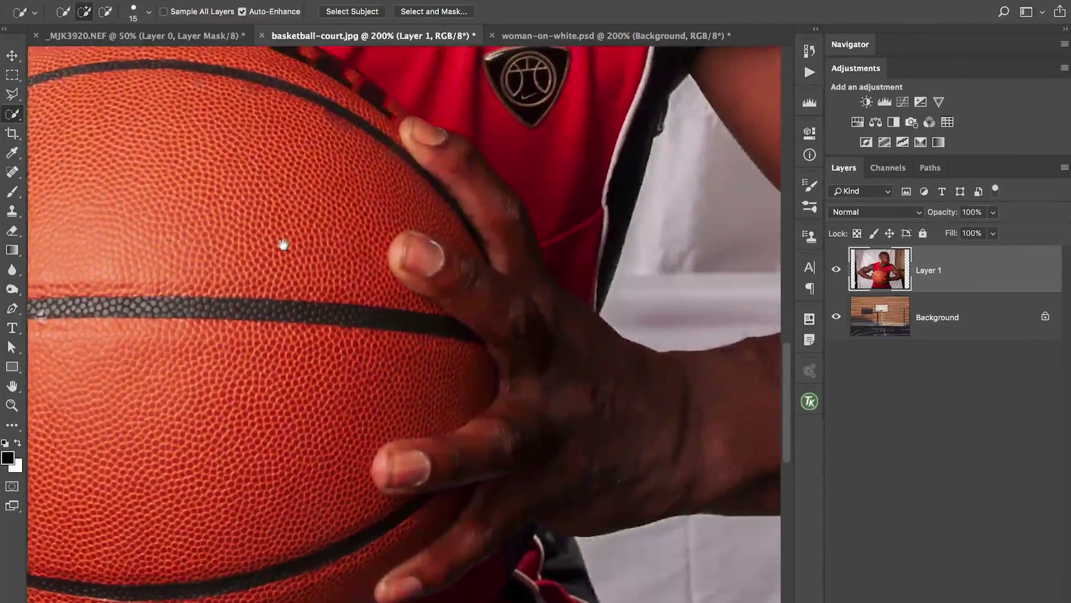
{"action": "scroll", "coordinate": [464, 271], "scroll_direction": "down", "scroll_amount": 5}
{"action": "scroll", "coordinate": [463, 270], "scroll_direction": "down", "scroll_amount": 1}
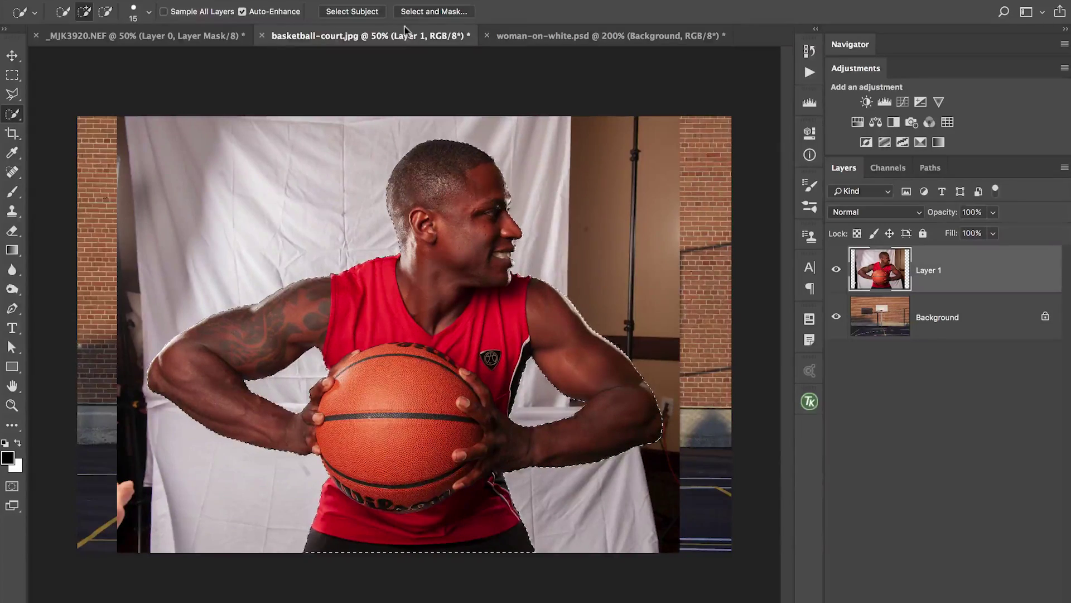
- Open Select and Mask for the player selection and drop down its View mode list
{"action": "left_click", "coordinate": [435, 12]}
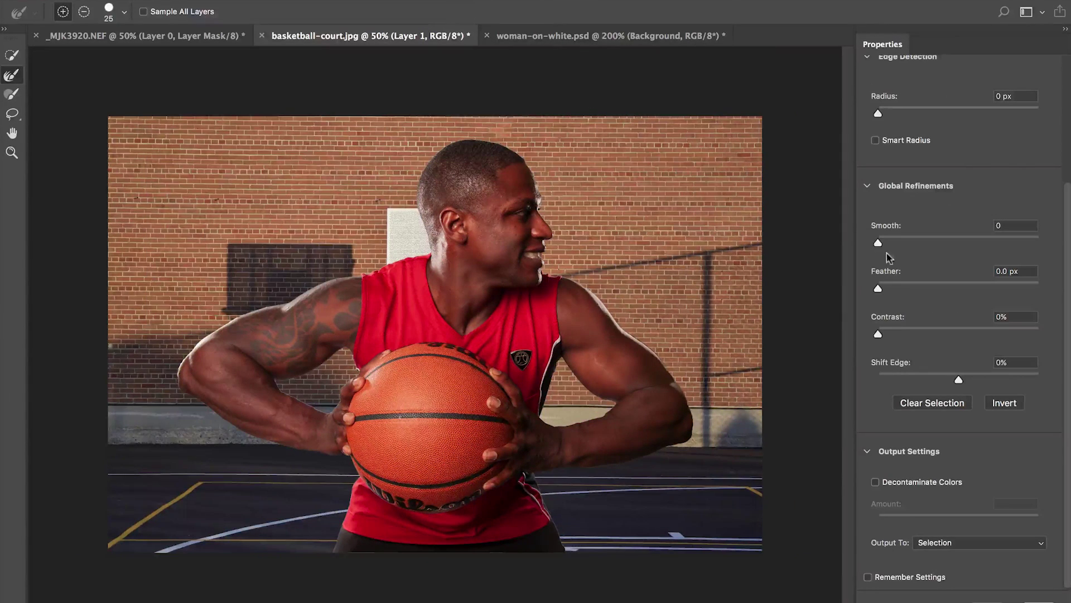
{"action": "scroll", "coordinate": [999, 244], "scroll_direction": "up", "scroll_amount": 3}
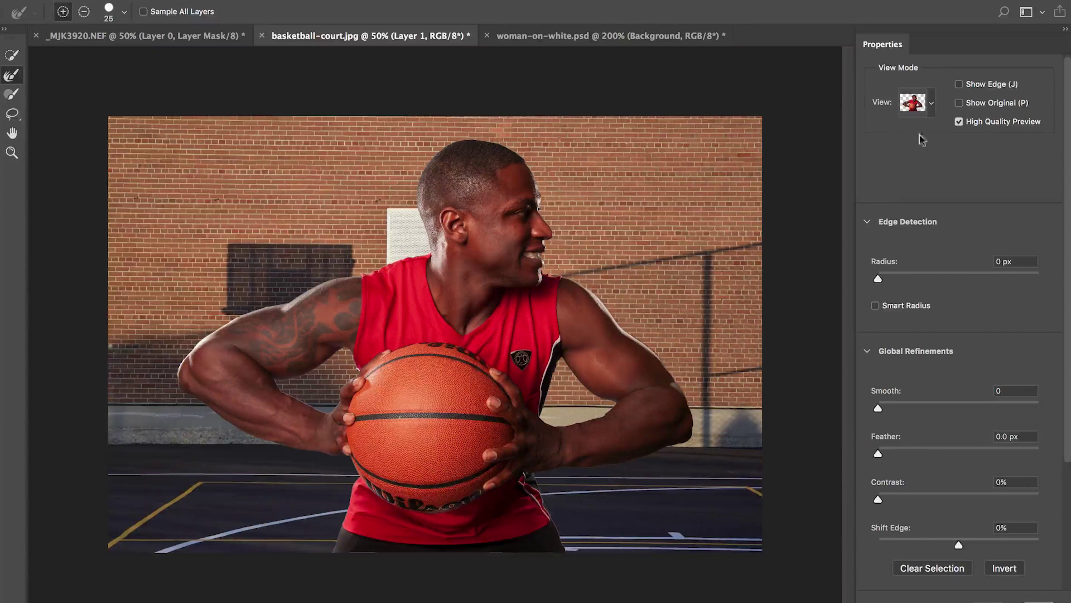
{"action": "left_click", "coordinate": [928, 102]}
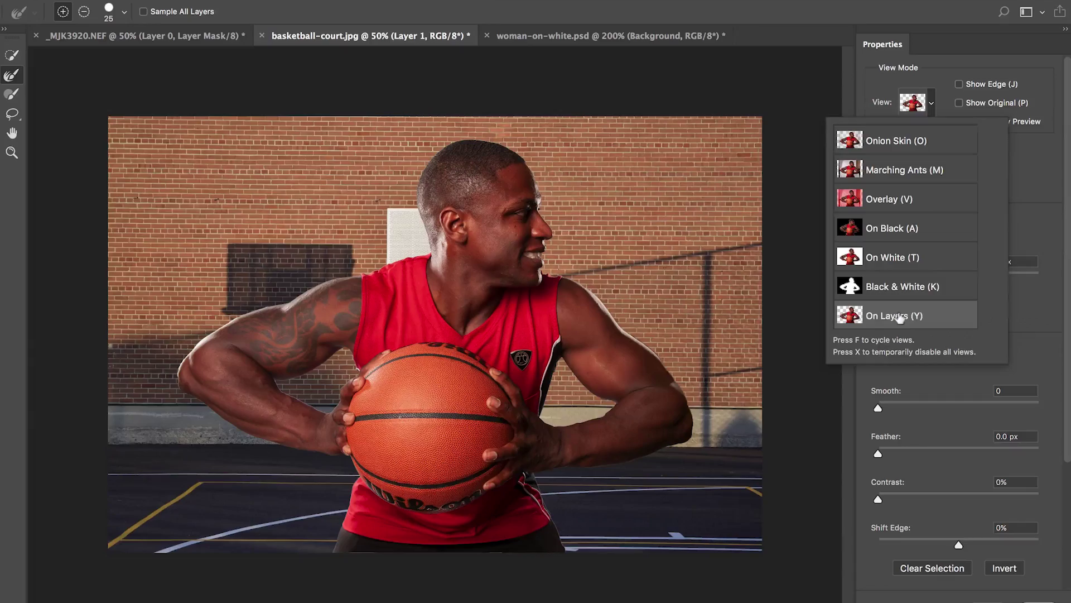
- Preview the cutout On Layers and set the Edge Detection radius to 2 px
{"action": "left_click", "coordinate": [899, 317]}
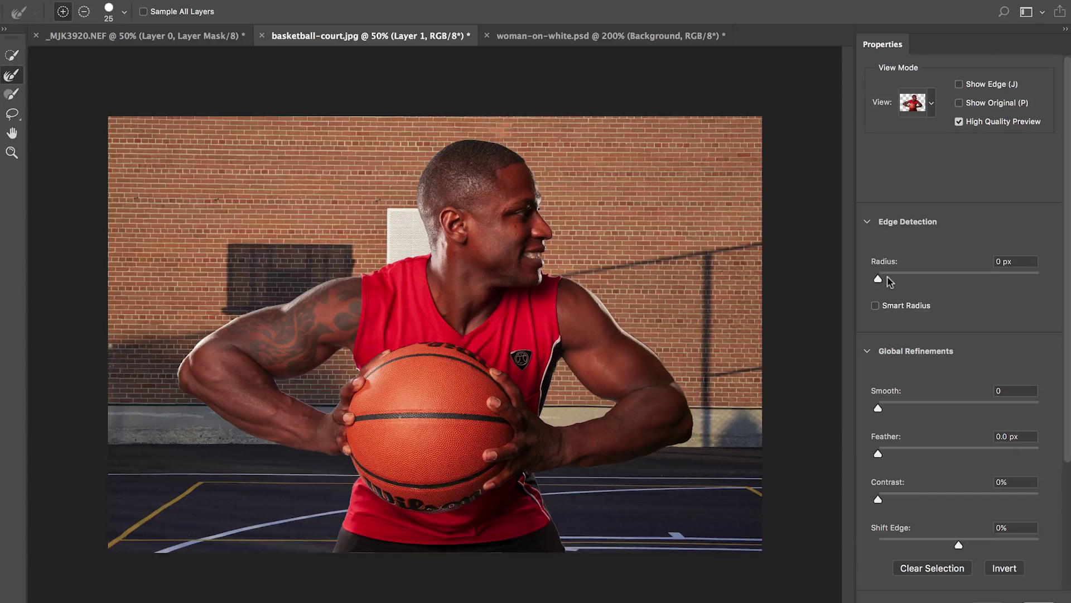
{"action": "left_click_drag", "start_coordinate": [887, 278], "coordinate": [891, 277]}
{"action": "key", "text": "super+plus"}
{"action": "key", "text": "super+plus"}
{"action": "key", "text": "super+plus"}
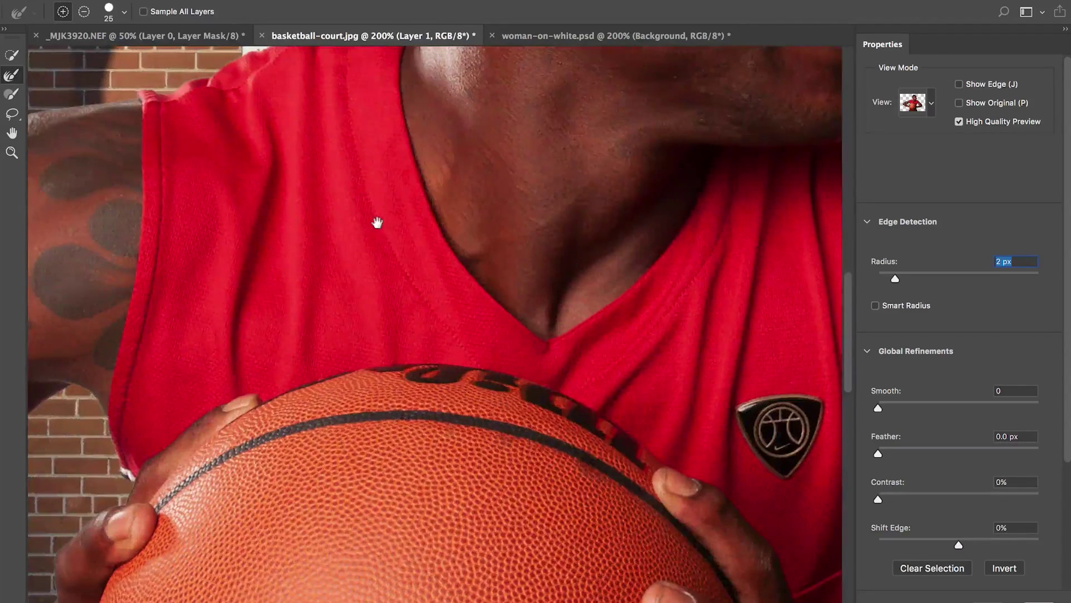
- Inspect the edges at 200% around the neckline, head, arm and basketball
{"action": "left_click_drag", "start_coordinate": [376, 220], "coordinate": [323, 506]}
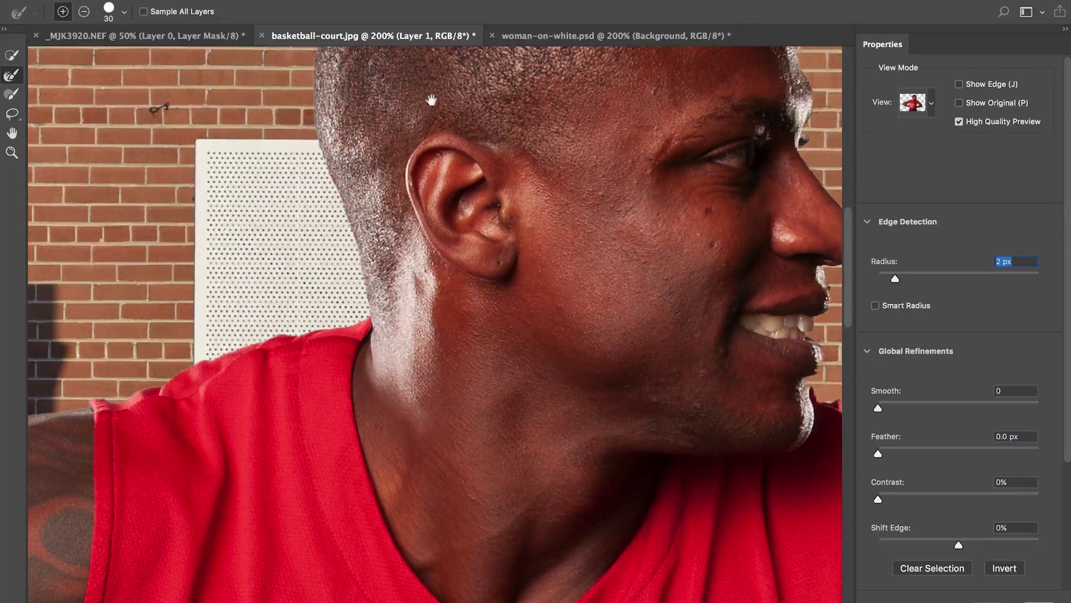
{"action": "left_click_drag", "start_coordinate": [431, 100], "coordinate": [276, 330]}
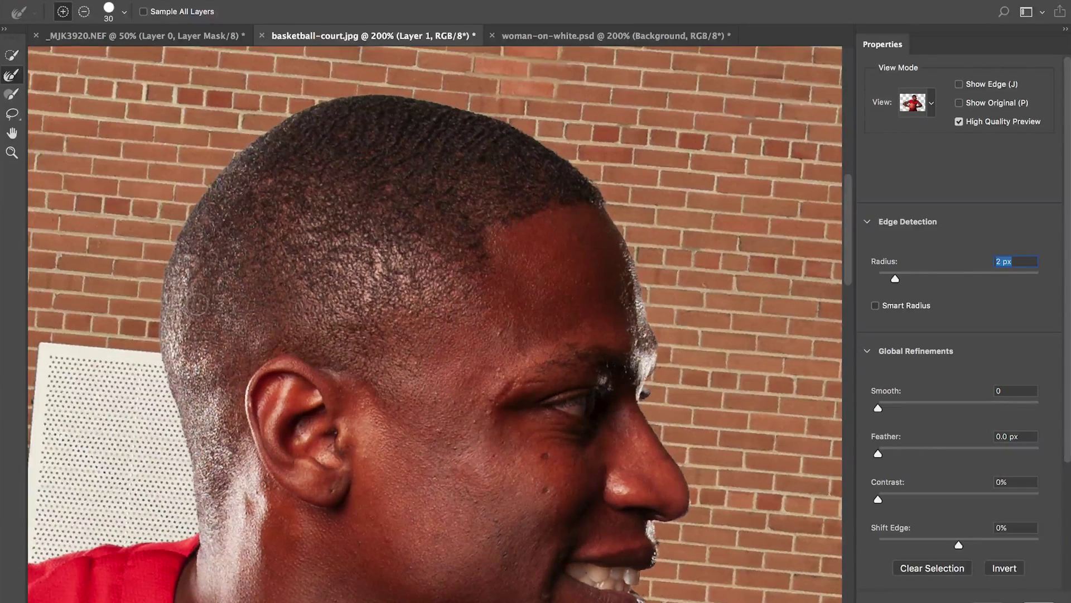
{"action": "left_click_drag", "start_coordinate": [282, 368], "coordinate": [591, 326]}
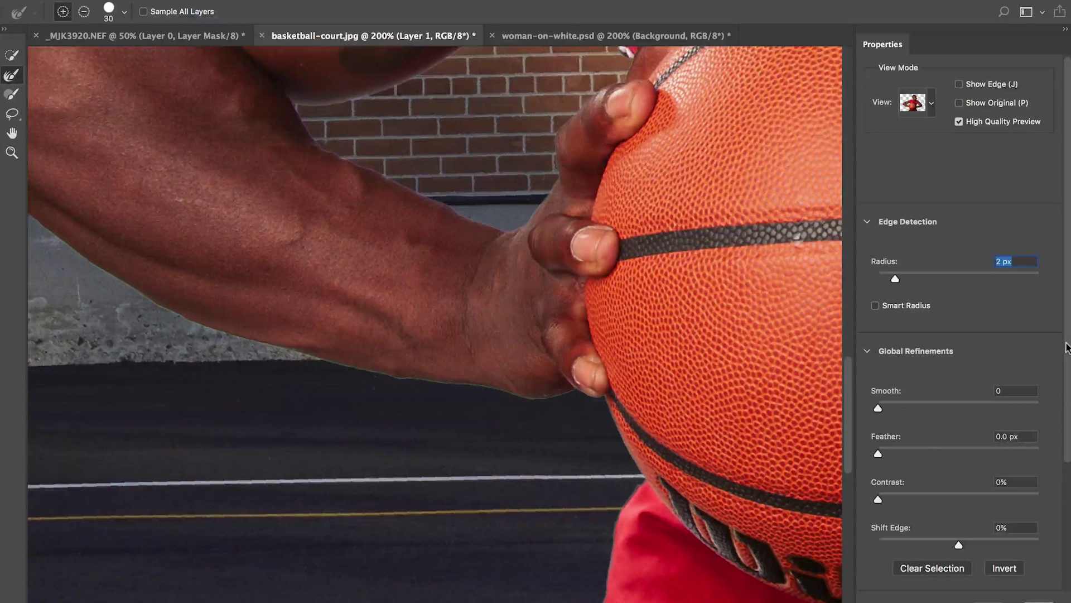
{"action": "scroll", "coordinate": [1066, 347], "scroll_direction": "down", "scroll_amount": 5}
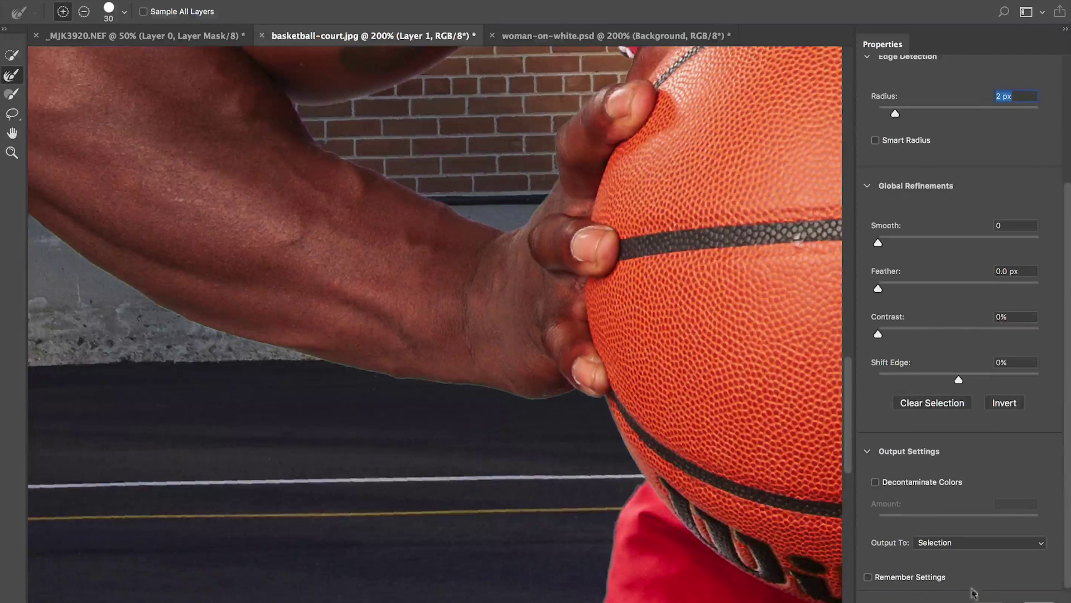
- Turn on Decontaminate Colors at 100% and refine-brush the forearm's lower edge up close
{"action": "left_click", "coordinate": [876, 482]}
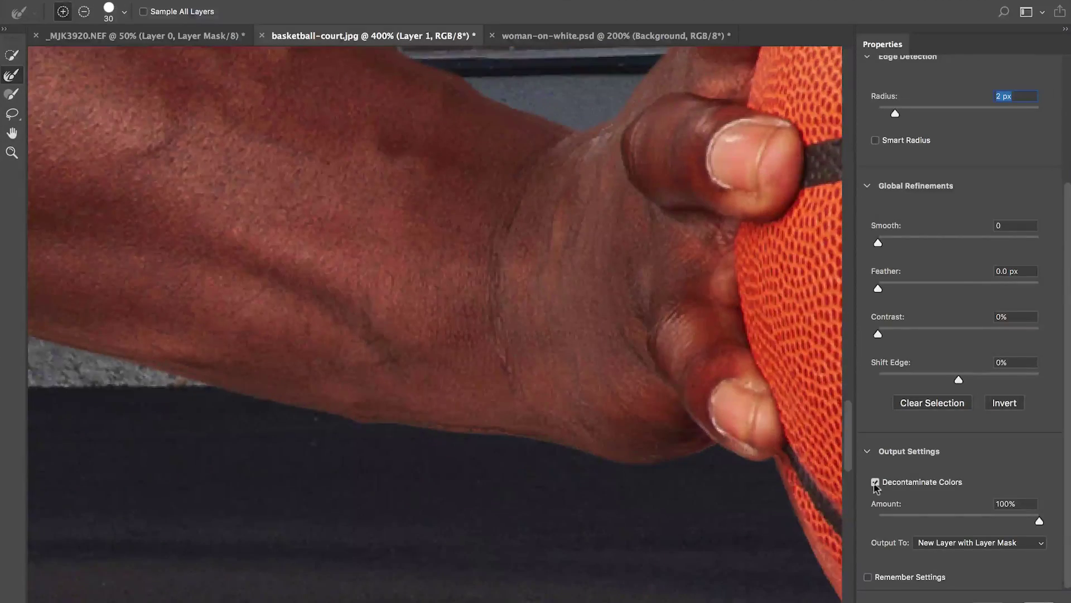
{"action": "left_click_drag", "start_coordinate": [504, 452], "coordinate": [558, 303]}
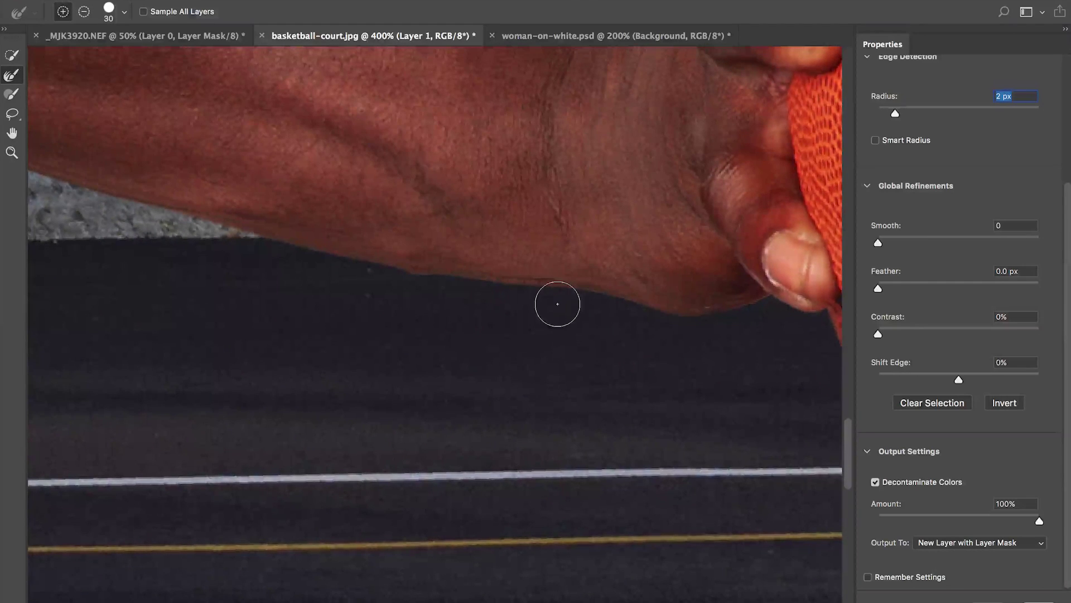
{"action": "key", "text": "super+equal"}
{"action": "key", "text": "super+equal"}
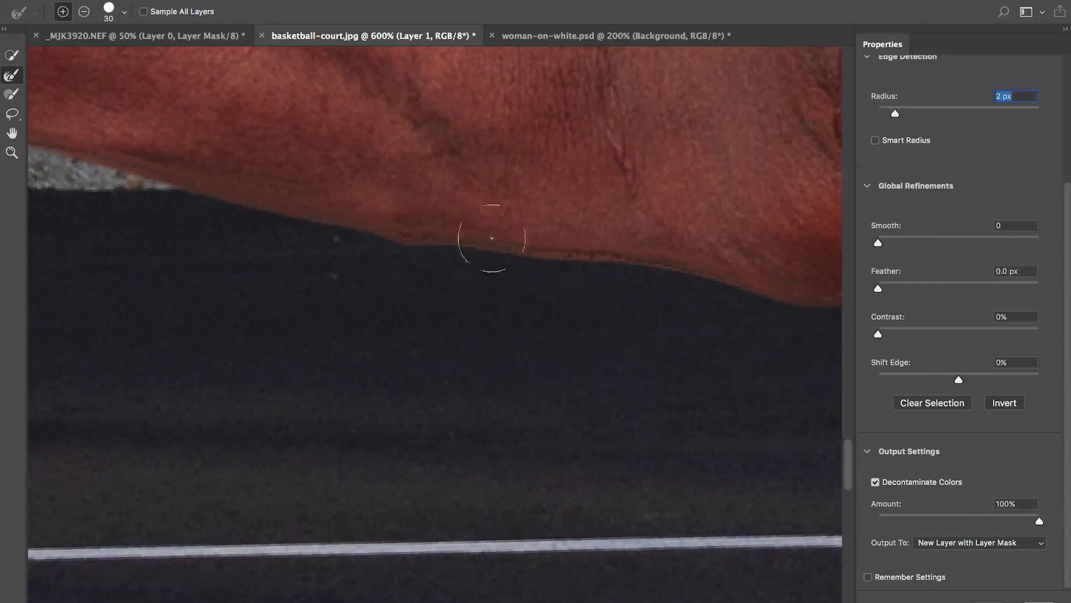
{"action": "mouse_move", "coordinate": [385, 230]}
{"action": "left_mouse_down"}
{"action": "mouse_move", "coordinate": [175, 186]}
{"action": "mouse_move", "coordinate": [480, 256]}
{"action": "mouse_move", "coordinate": [502, 327]}
{"action": "mouse_move", "coordinate": [442, 433]}
{"action": "mouse_move", "coordinate": [507, 375]}
{"action": "mouse_move", "coordinate": [503, 407]}
{"action": "left_mouse_up"}
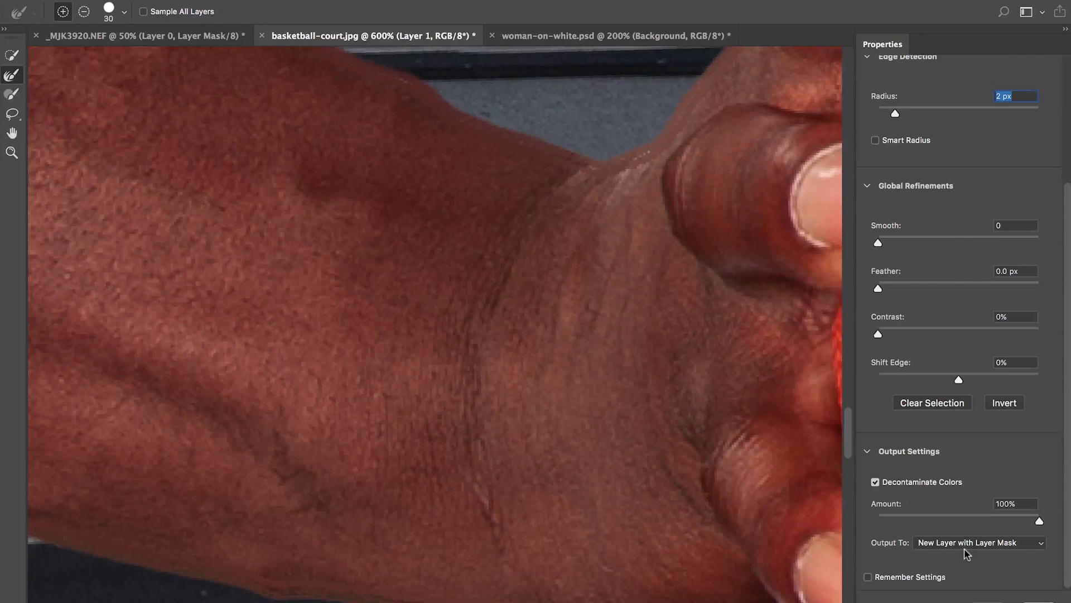
- Turn off Decontaminate Colors, set output to Layer Mask, and apply the refinement
{"action": "left_click", "coordinate": [968, 540]}
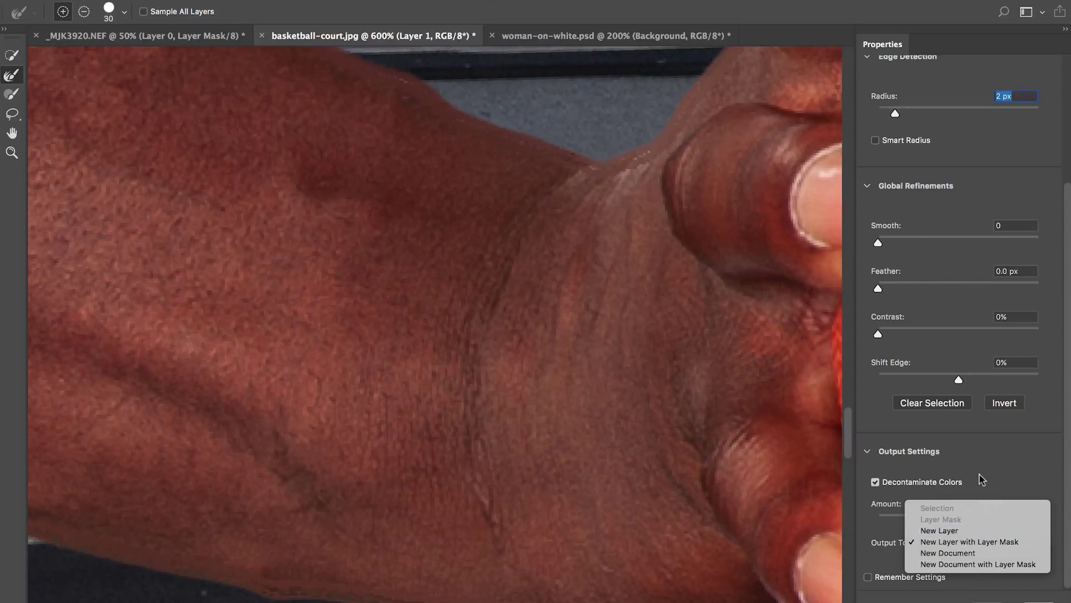
{"action": "left_click", "coordinate": [934, 478]}
{"action": "left_click", "coordinate": [931, 483]}
{"action": "left_click", "coordinate": [953, 543]}
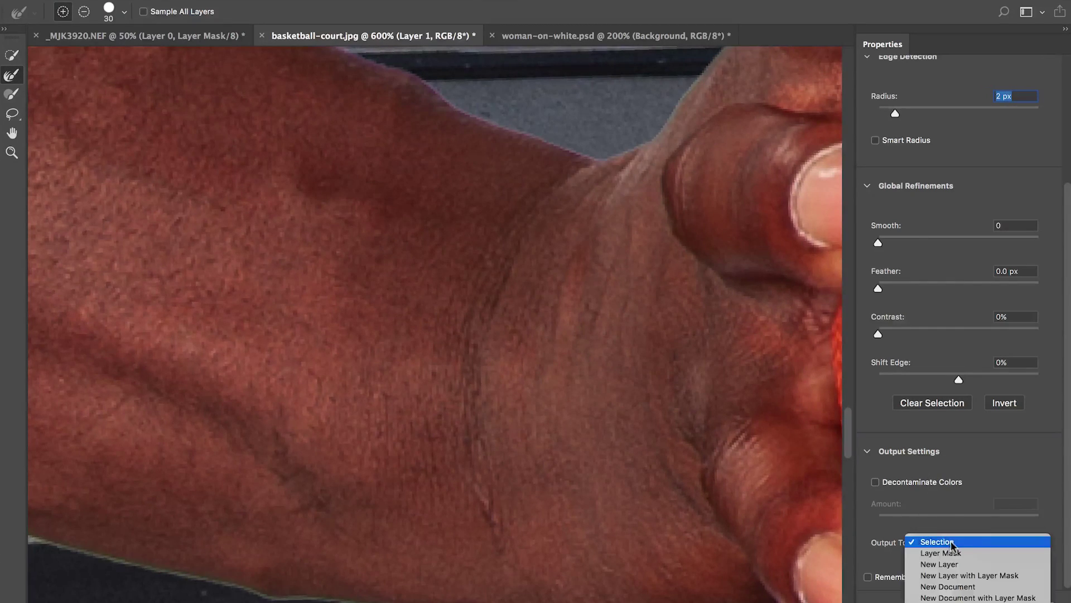
{"action": "left_click", "coordinate": [953, 553]}
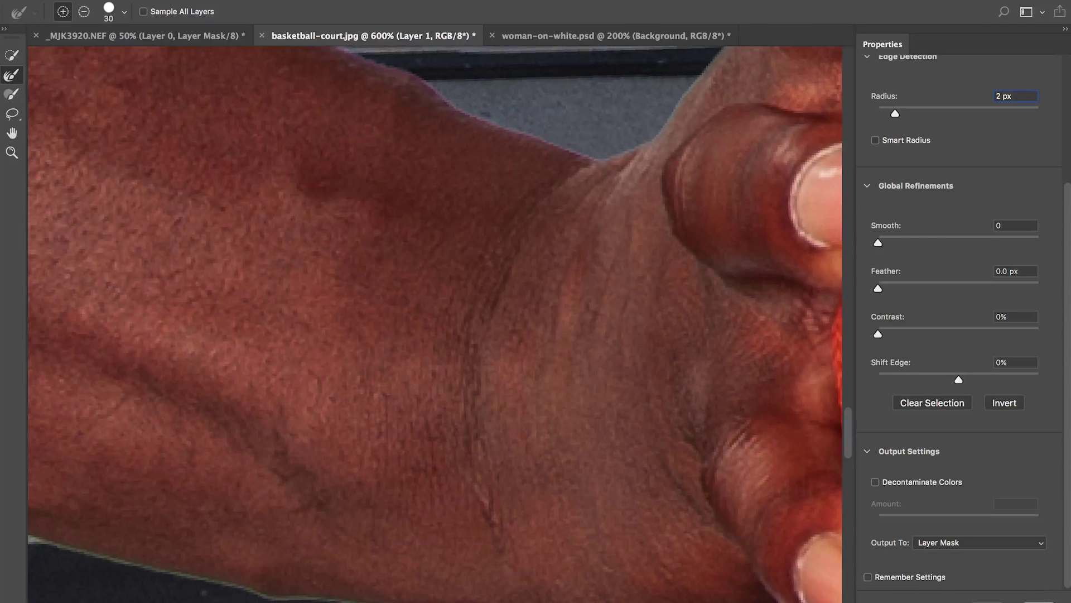
{"action": "key", "text": "Return"}
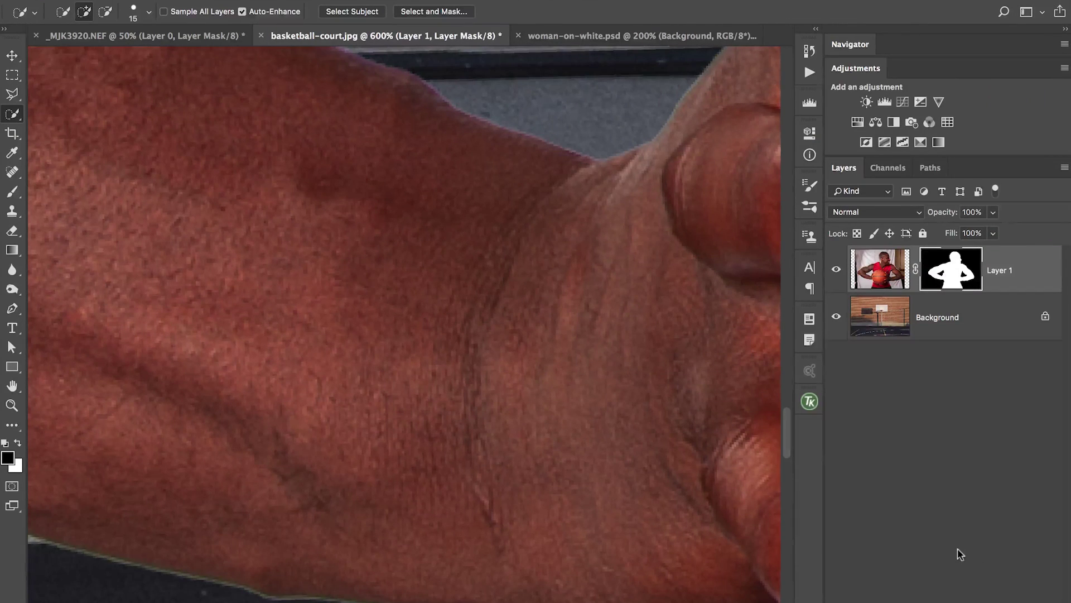
{"action": "key", "text": "super+minus"}
{"action": "key", "text": "super+minus"}
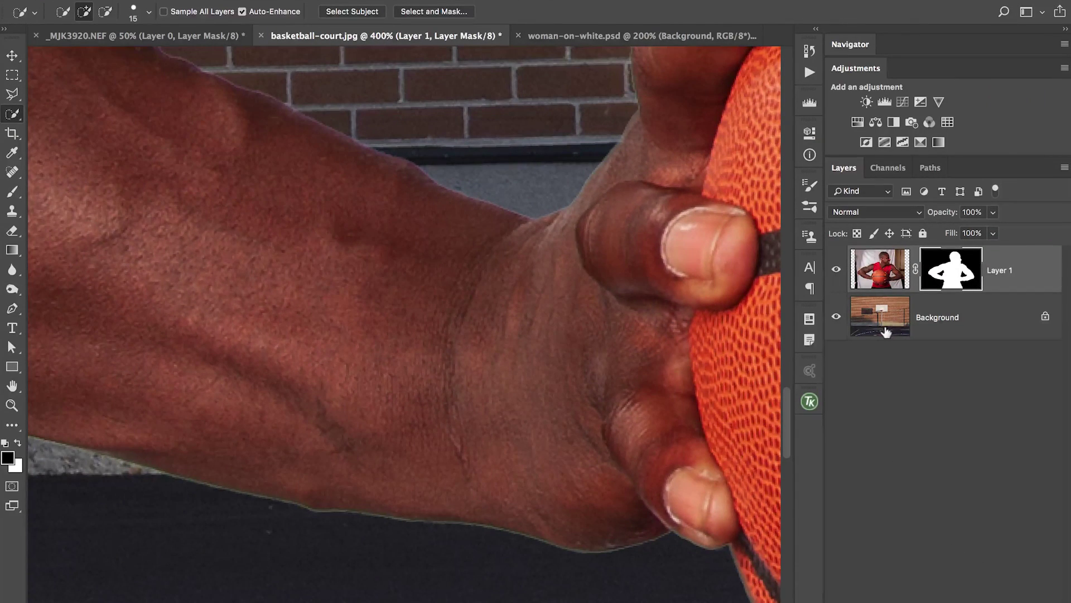
- Zoom out to 50% to see the whole court composite, dismissing a stray context menu
{"action": "key", "text": "super+minus"}
{"action": "key", "text": "super+minus"}
{"action": "key", "text": "super+minus"}
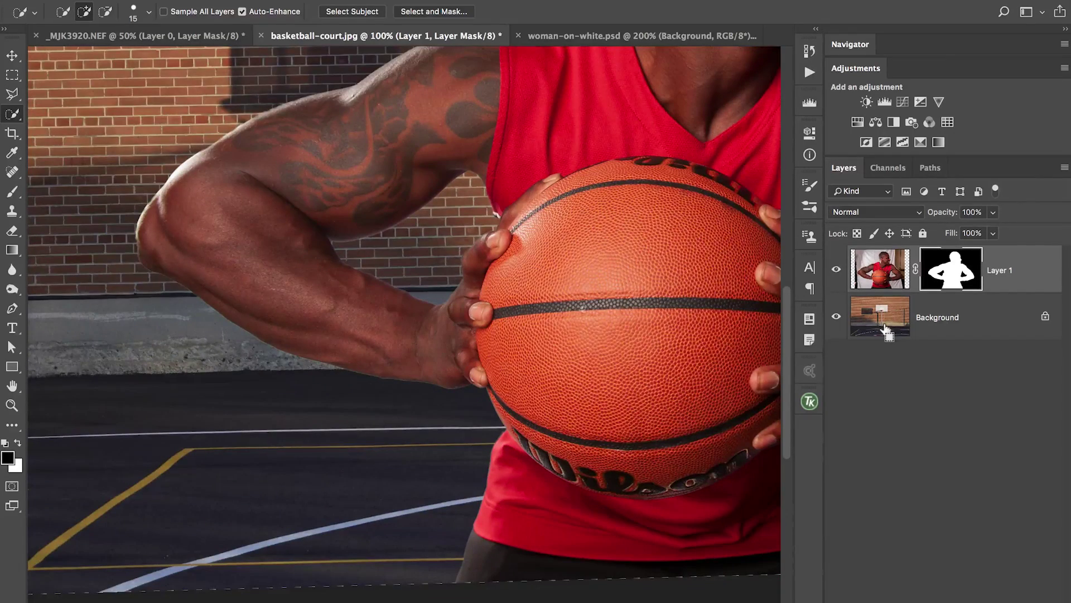
{"action": "key", "text": "super+minus"}
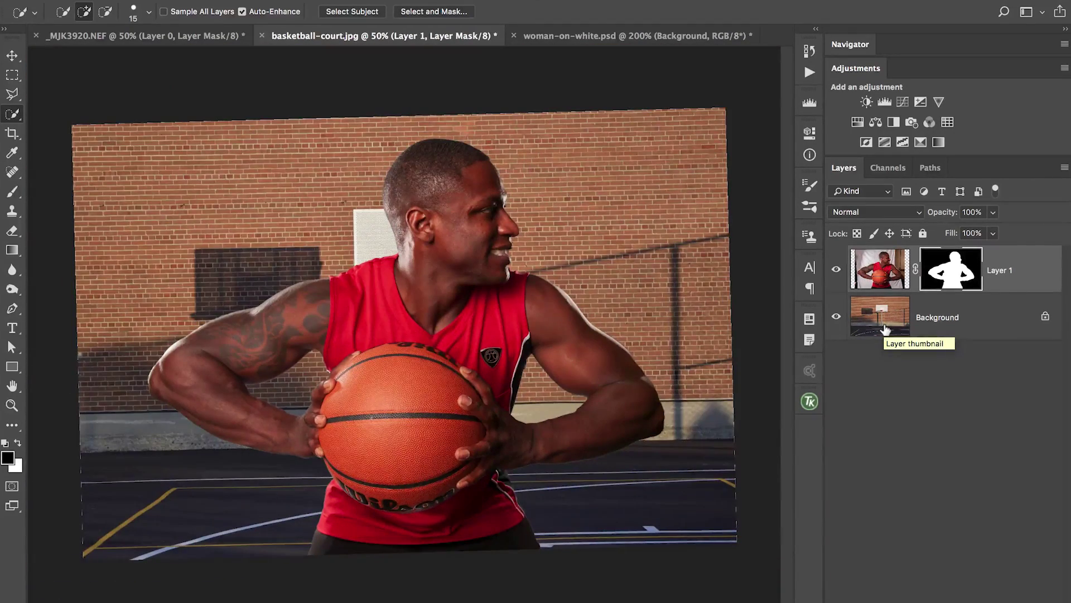
{"action": "right_click", "coordinate": [449, 267]}
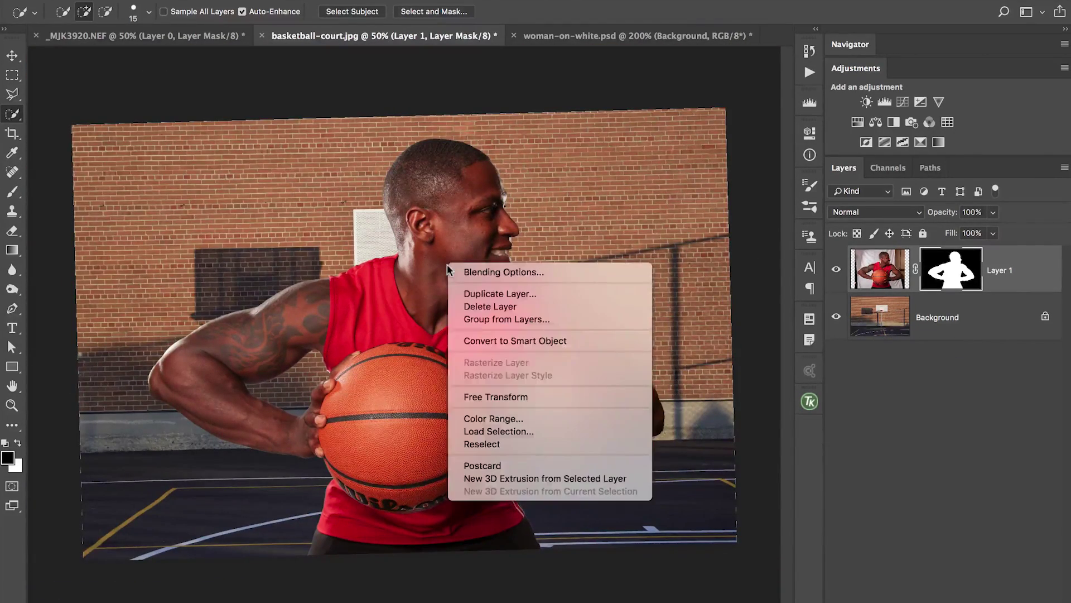
{"action": "key", "text": "Escape"}
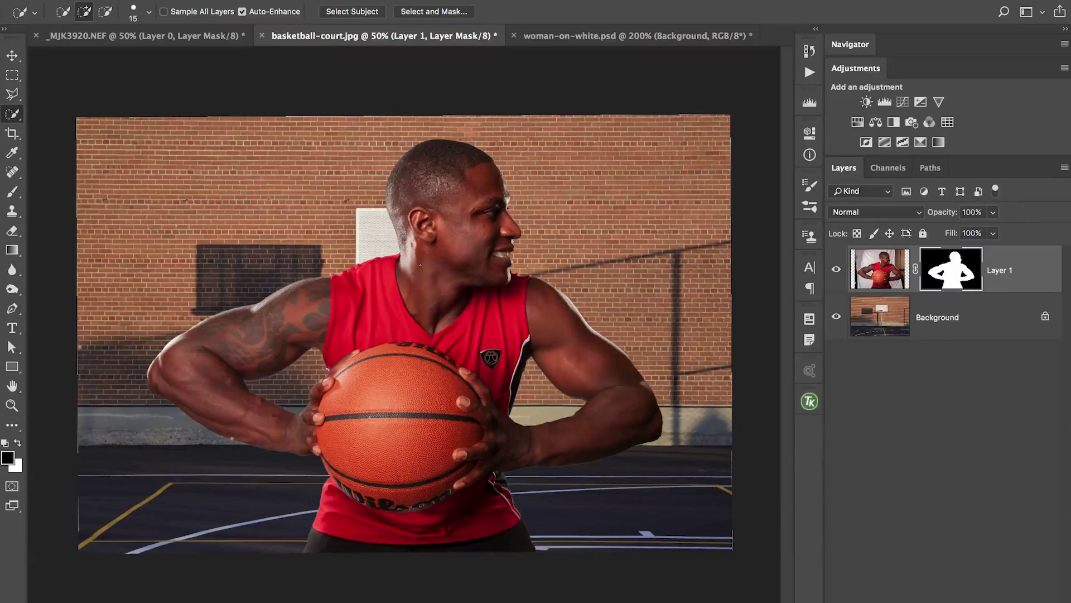
- Zoom to 500% on the forearm's underside and brush a straighter mask edge there
{"action": "key", "text": "super+plus"}
{"action": "key", "text": "super+plus"}
{"action": "key", "text": "super+plus"}
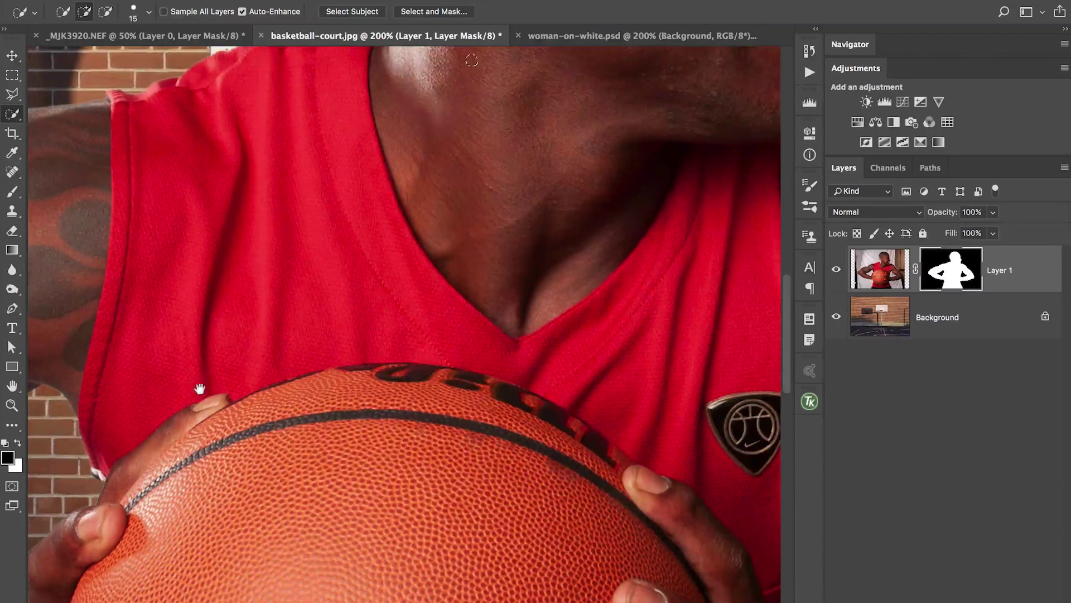
{"action": "left_click_drag", "start_coordinate": [200, 389], "coordinate": [427, 229]}
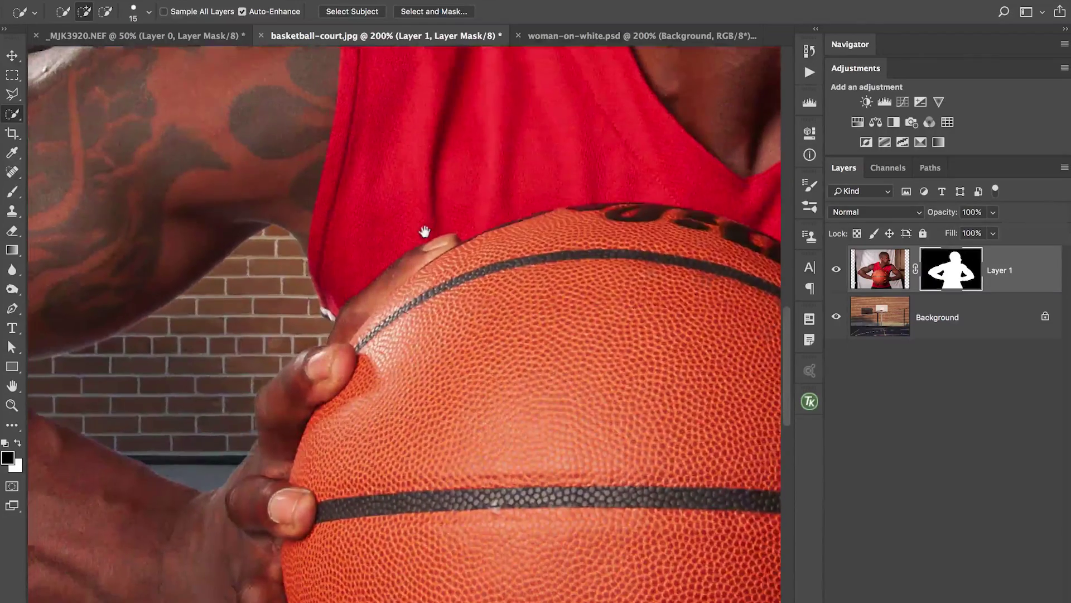
{"action": "left_click_drag", "start_coordinate": [212, 370], "coordinate": [527, 69]}
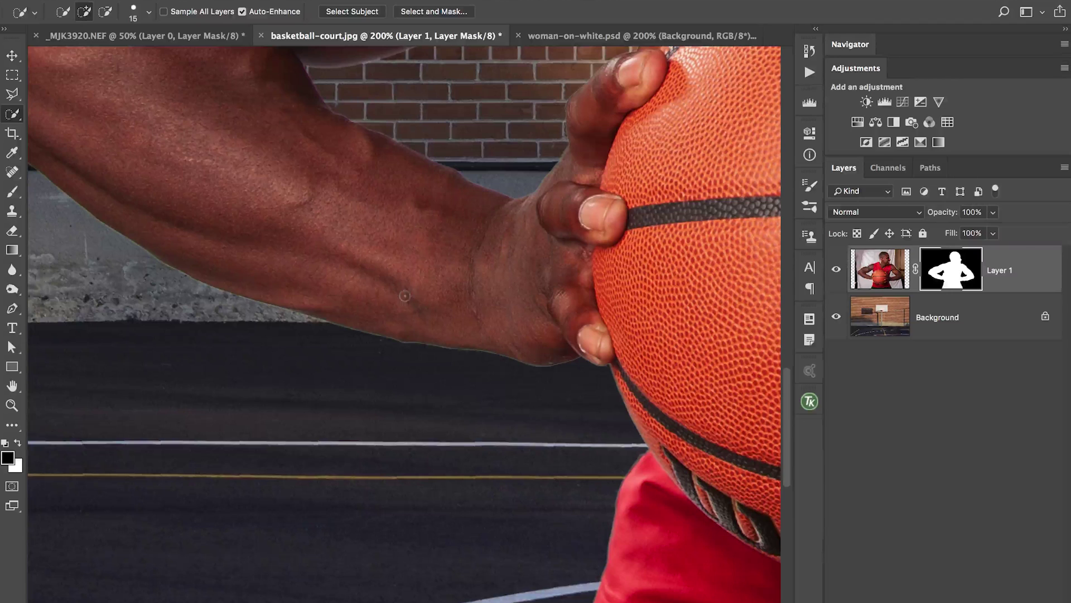
{"action": "key", "text": "super+plus"}
{"action": "key", "text": "super+plus"}
{"action": "key", "text": "super+plus"}
{"action": "key", "text": "b"}
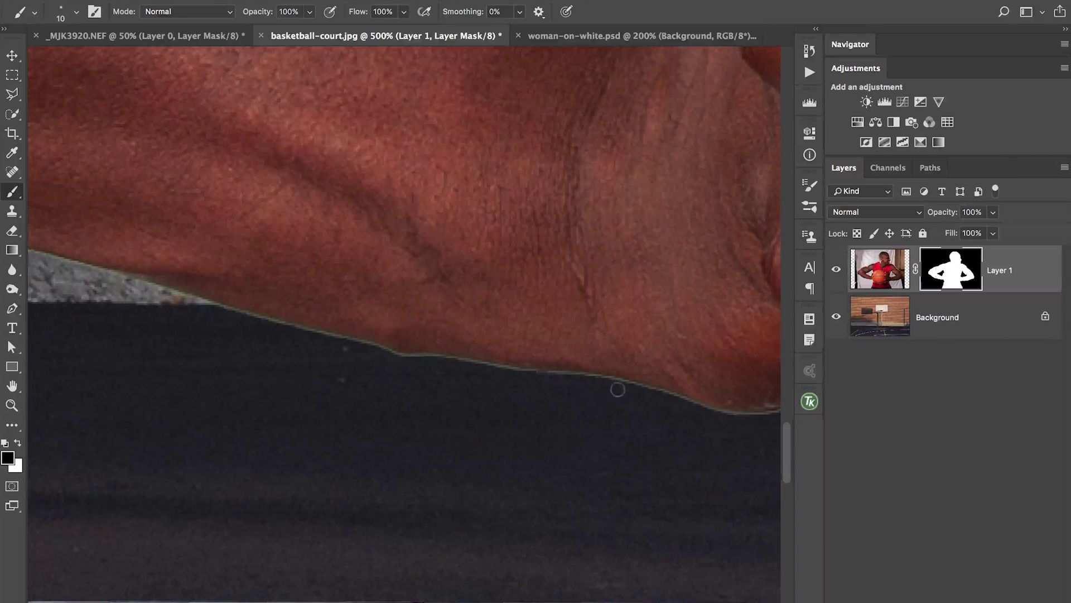
{"action": "scroll", "coordinate": [470, 348], "scroll_direction": "down", "scroll_amount": 2}
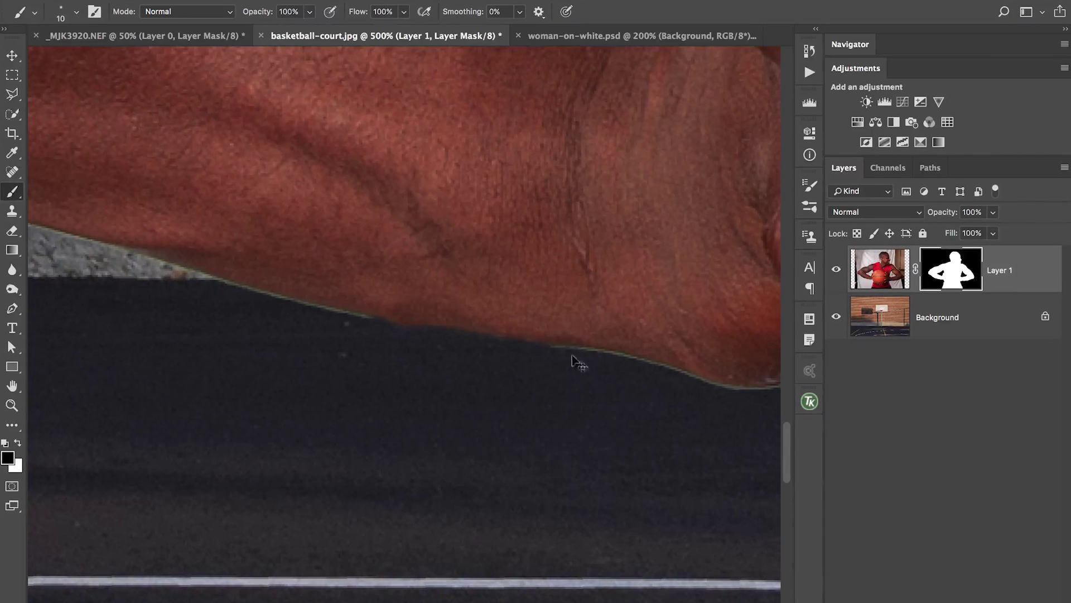
{"action": "key", "text": "ctrl+z"}
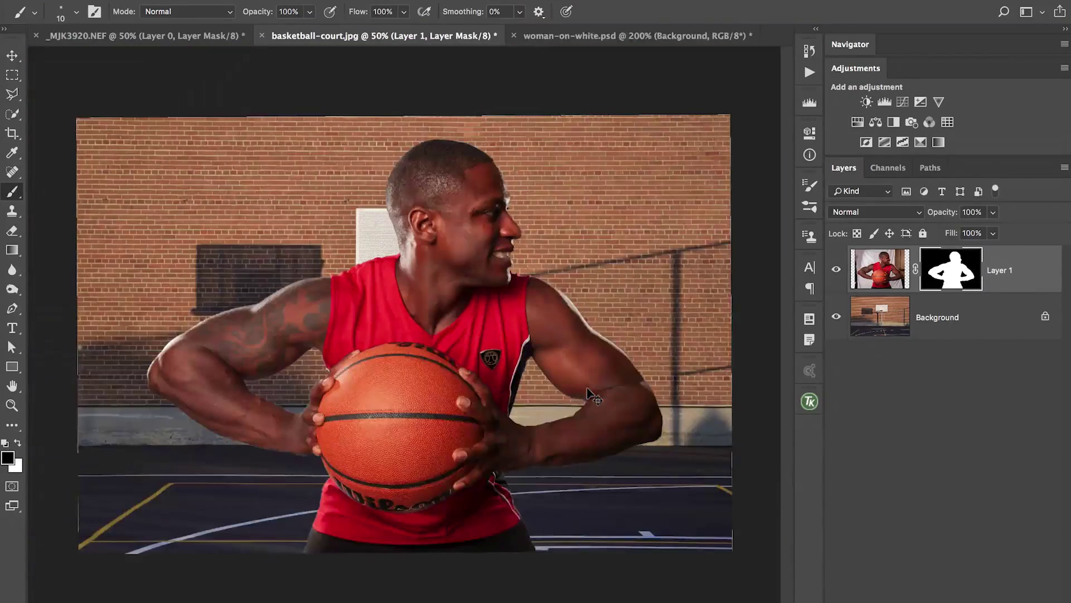
- Target Layer 1's image thumbnail and open Layer > Matting > Defringe with 1 pixel width
{"action": "left_click", "coordinate": [868, 271]}
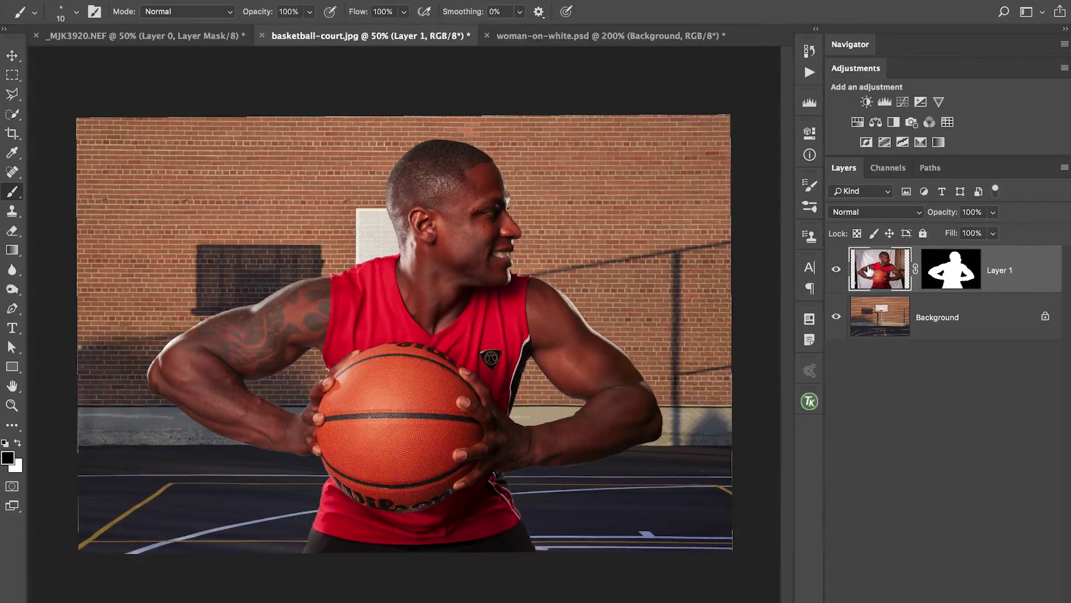
{"action": "left_click", "coordinate": [245, 2]}
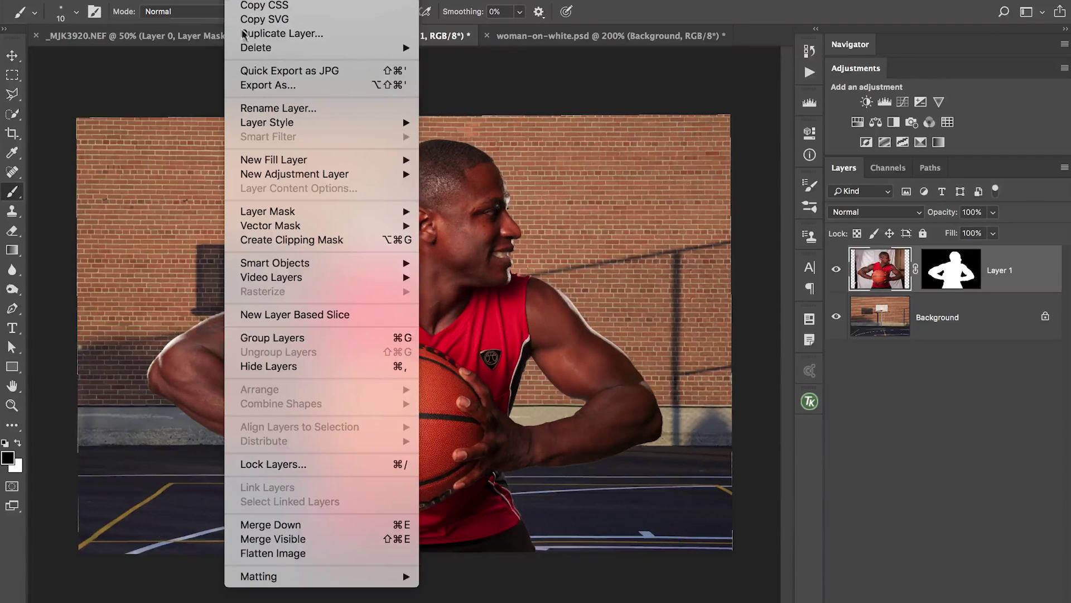
{"action": "mouse_move", "coordinate": [289, 581]}
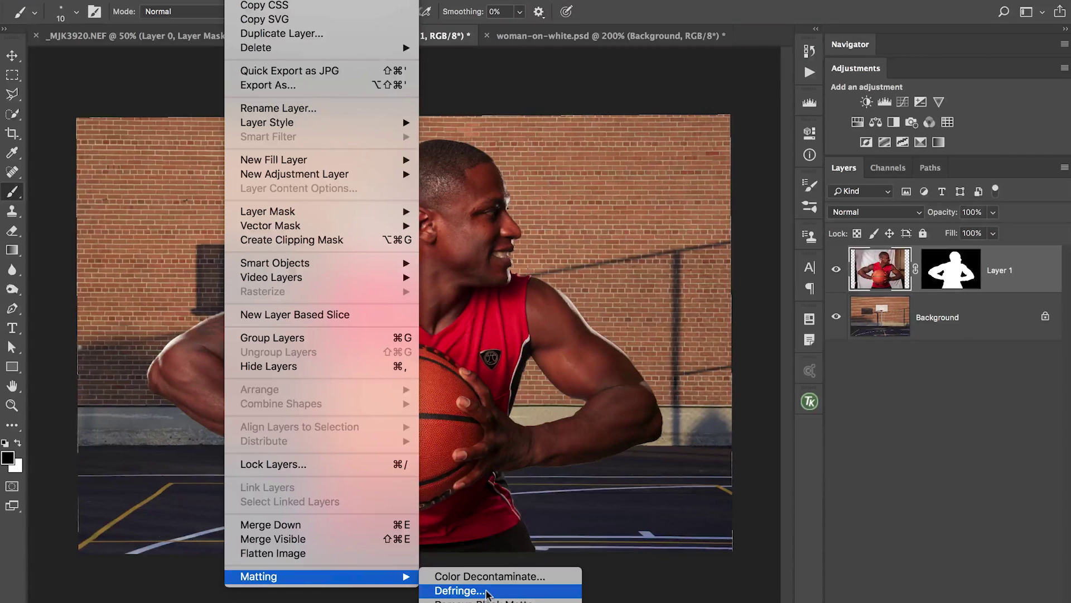
{"action": "left_click", "coordinate": [486, 592]}
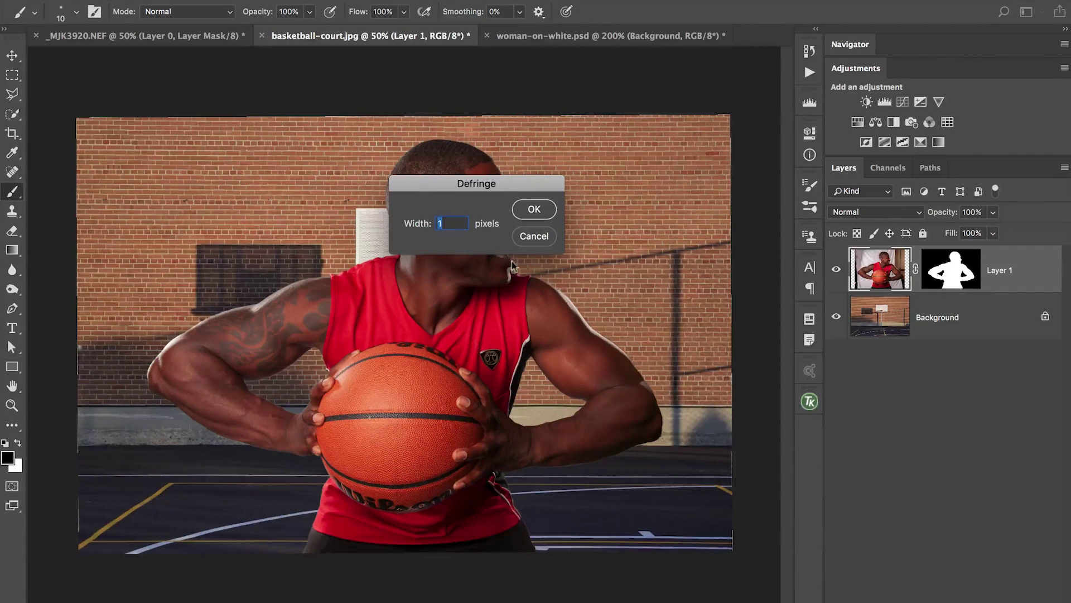
{"action": "left_click", "coordinate": [534, 236]}
{"action": "key", "text": "ctrl+plus"}
{"action": "key", "text": "ctrl+plus"}
{"action": "key", "text": "ctrl+plus"}
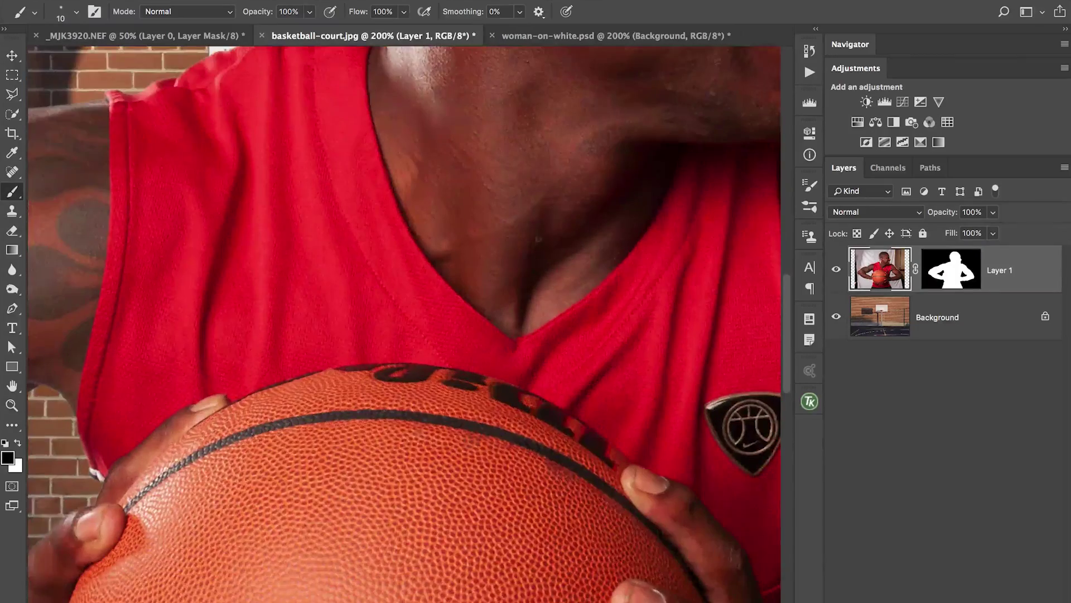
{"action": "left_click_drag", "start_coordinate": [236, 344], "coordinate": [529, 229]}
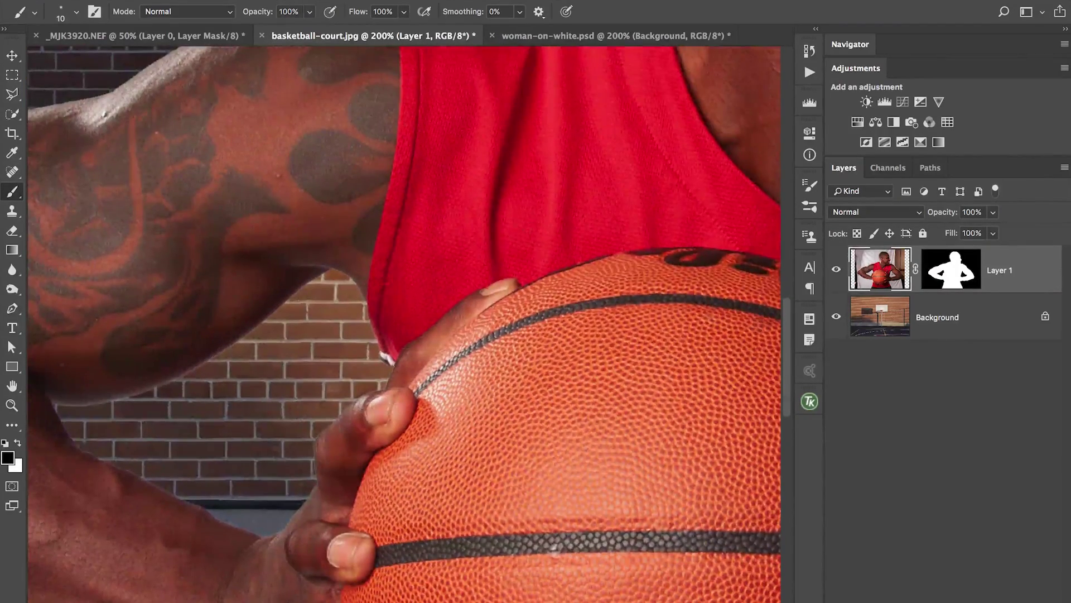
{"action": "left_click", "coordinate": [235, 2]}
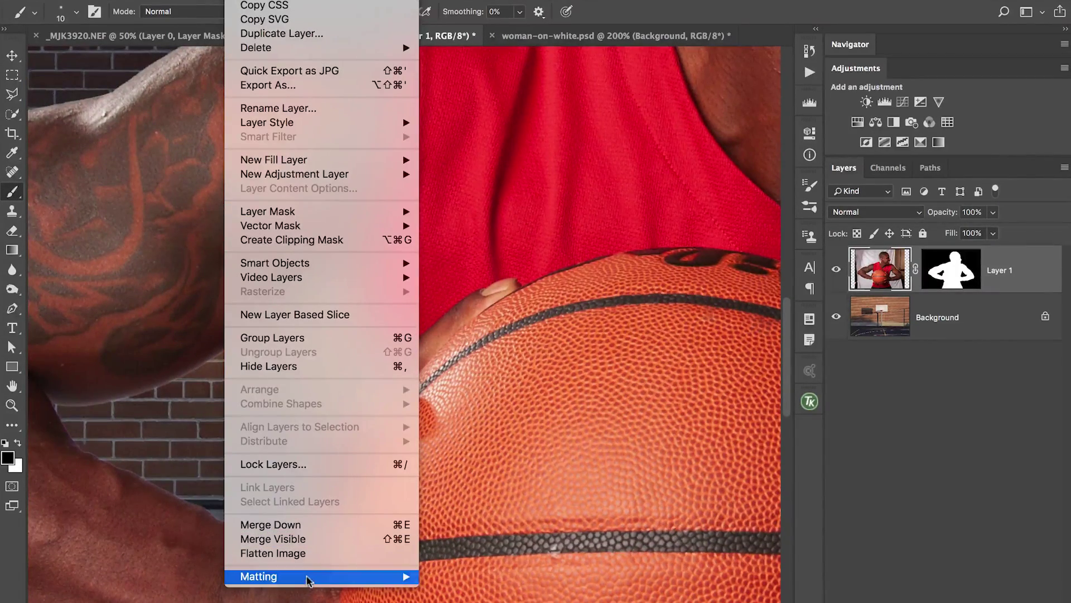
{"action": "mouse_move", "coordinate": [307, 577]}
{"action": "left_click", "coordinate": [459, 591]}
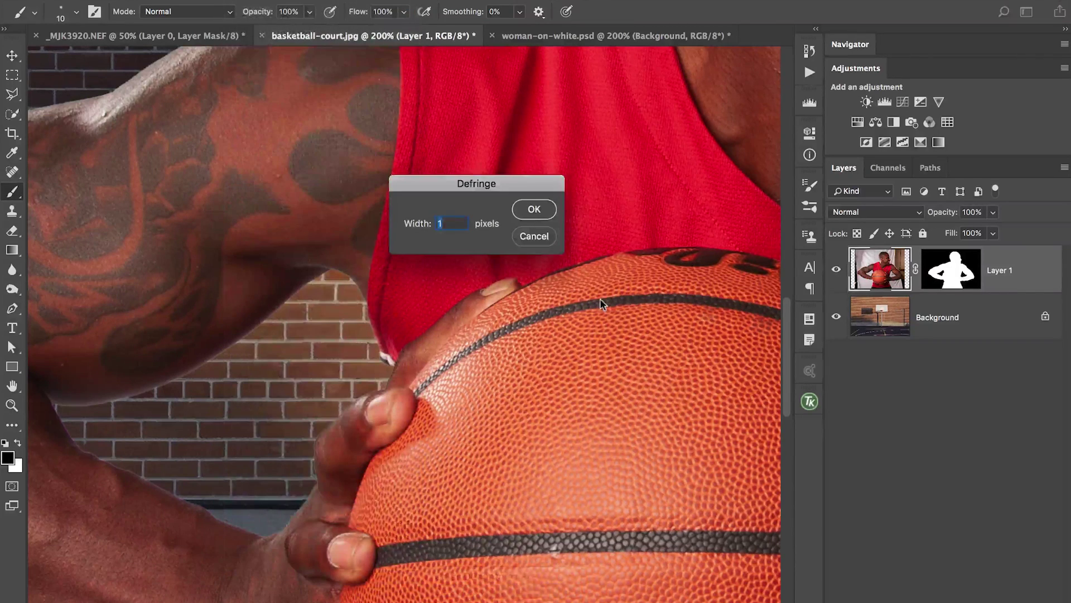
{"action": "left_click", "coordinate": [534, 211]}
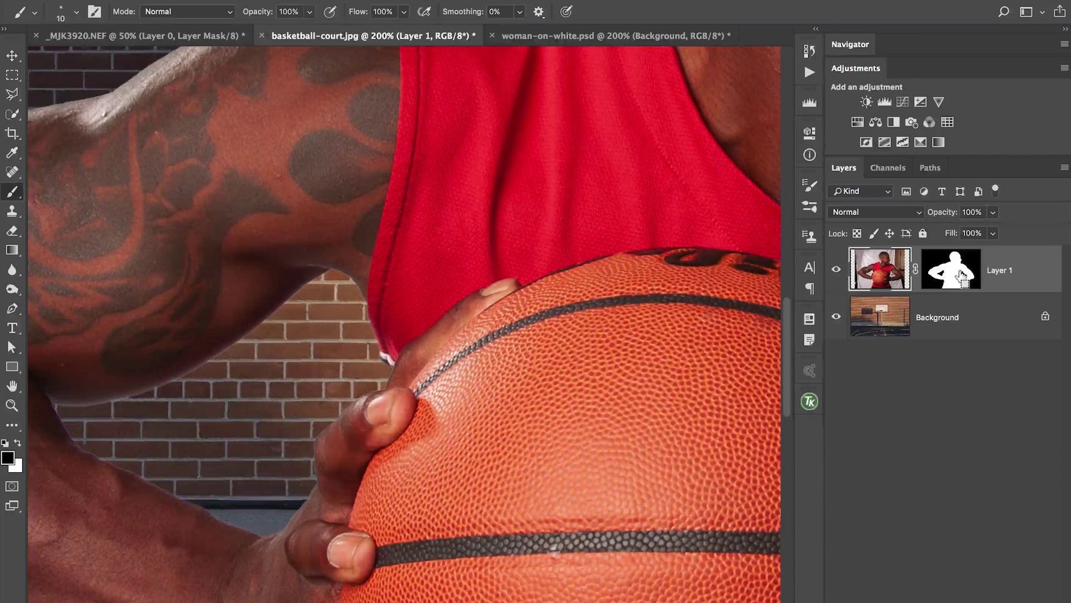
- Load Layer 1's mask as a selection and copy the player onto a new Layer 2
{"action": "left_click", "coordinate": [956, 263], "text": "super"}
{"action": "key", "text": "super+minus"}
{"action": "key", "text": "super+minus"}
{"action": "key", "text": "super+minus"}
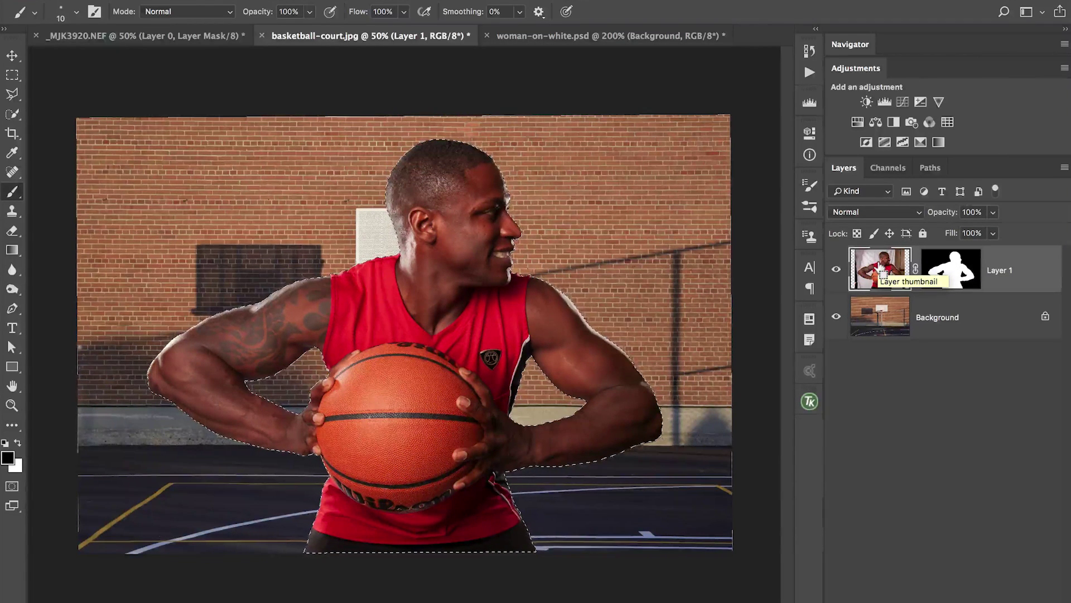
{"action": "key", "text": "super+j"}
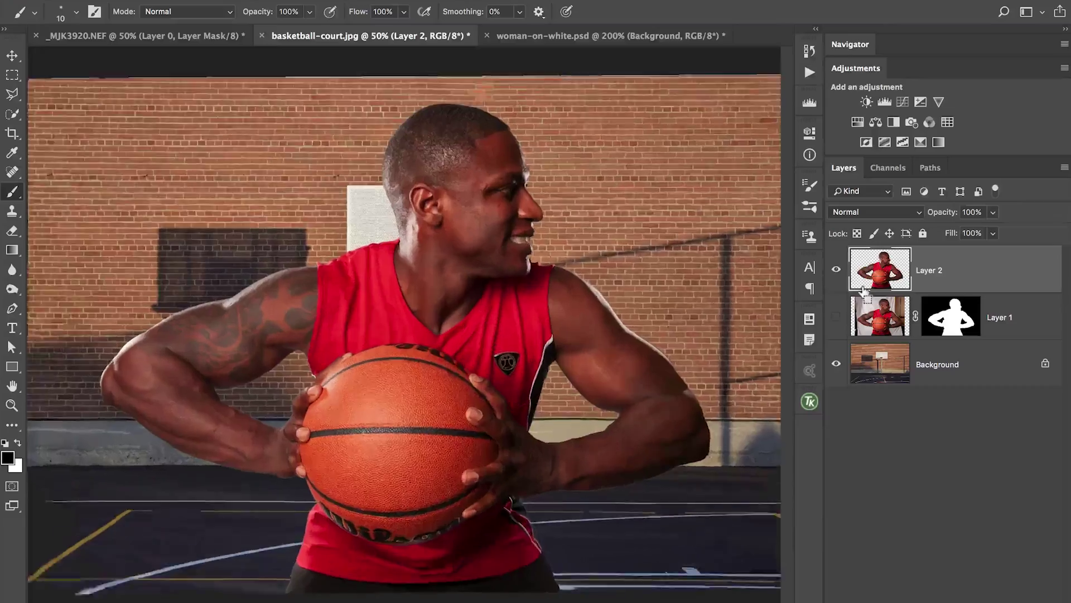
{"action": "key", "text": "ctrl+plus"}
{"action": "key", "text": "ctrl+plus"}
{"action": "key", "text": "ctrl+plus"}
{"action": "key", "text": "ctrl+plus"}
- Zoom in on the player's forearm and apply a 1-pixel Defringe to Layer 2
{"action": "left_click_drag", "start_coordinate": [386, 423], "coordinate": [668, 100]}
{"action": "left_click_drag", "start_coordinate": [558, 185], "coordinate": [665, 128]}
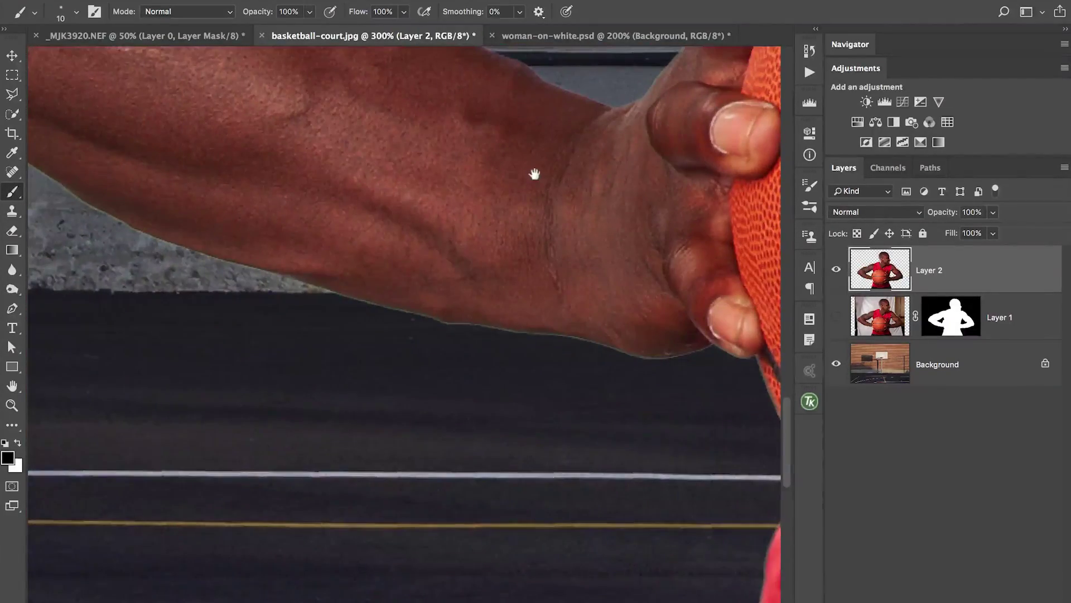
{"action": "left_click_drag", "start_coordinate": [535, 174], "coordinate": [610, 179]}
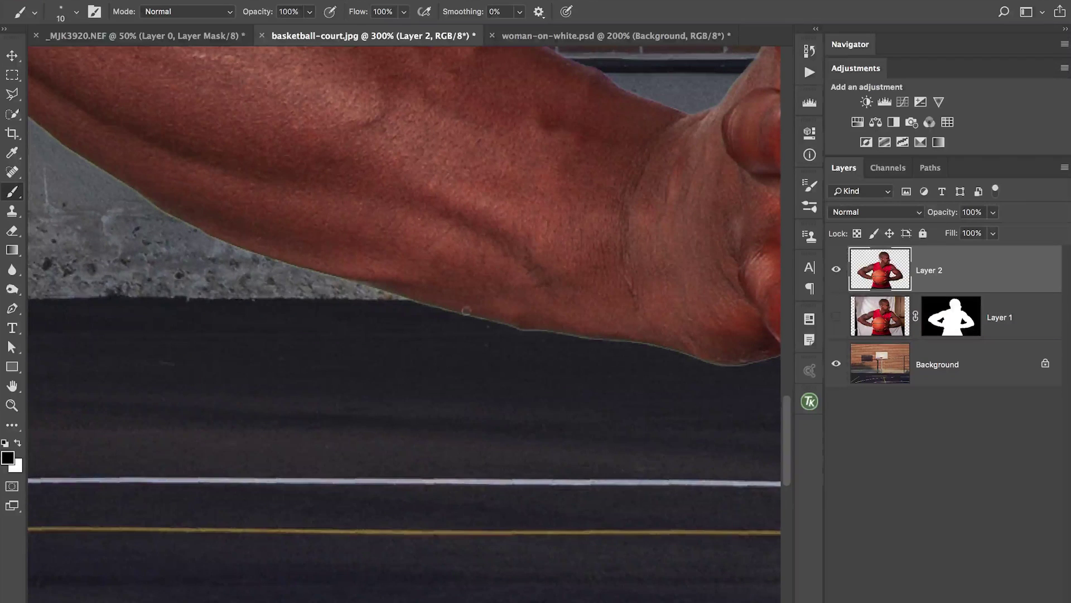
{"action": "left_click", "coordinate": [240, 0]}
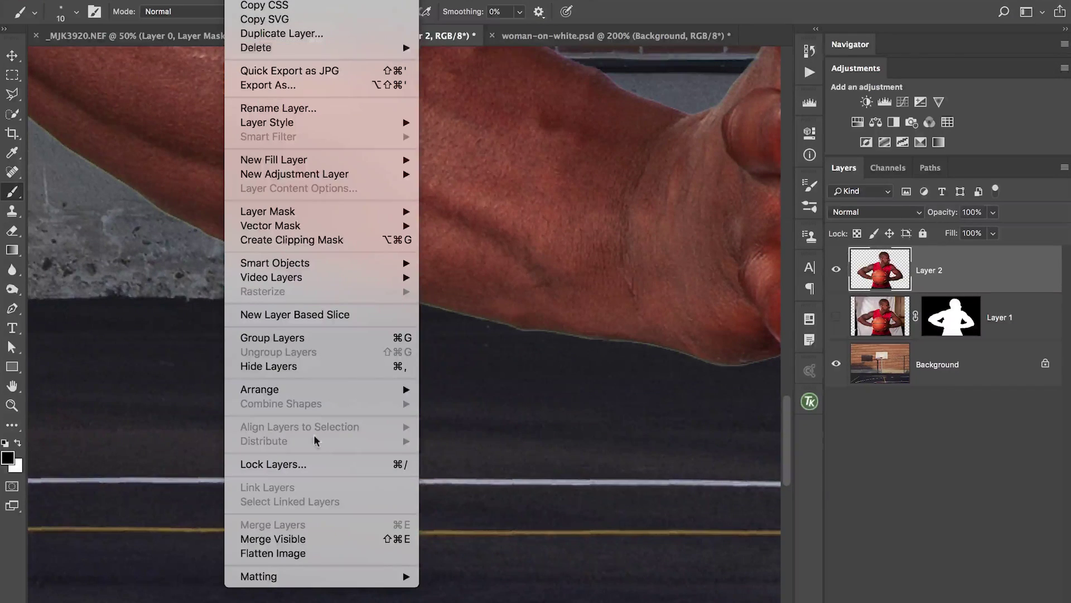
{"action": "mouse_move", "coordinate": [311, 577]}
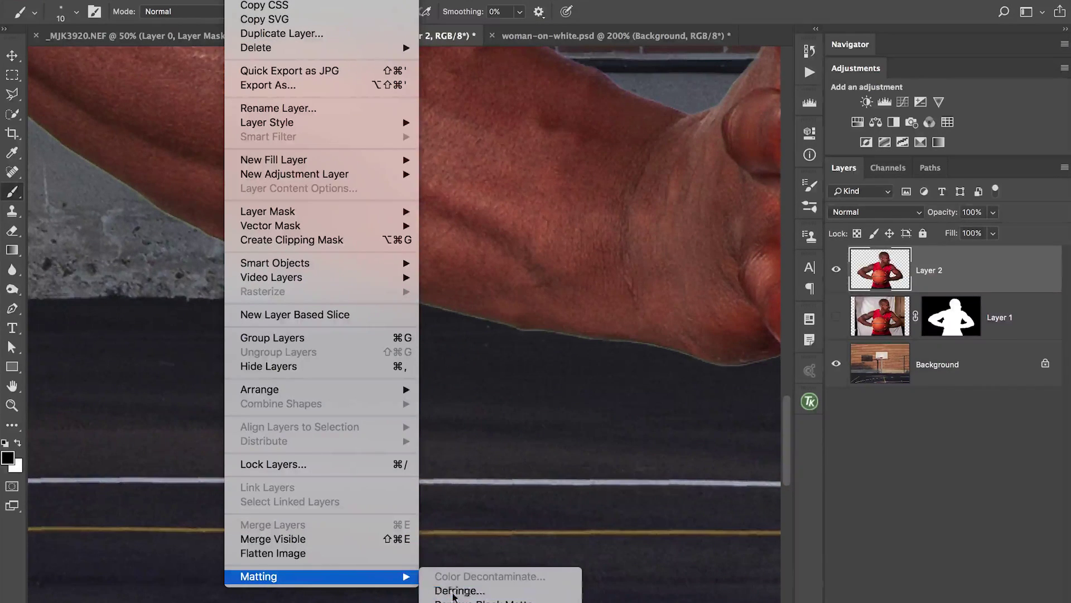
{"action": "left_click", "coordinate": [453, 592]}
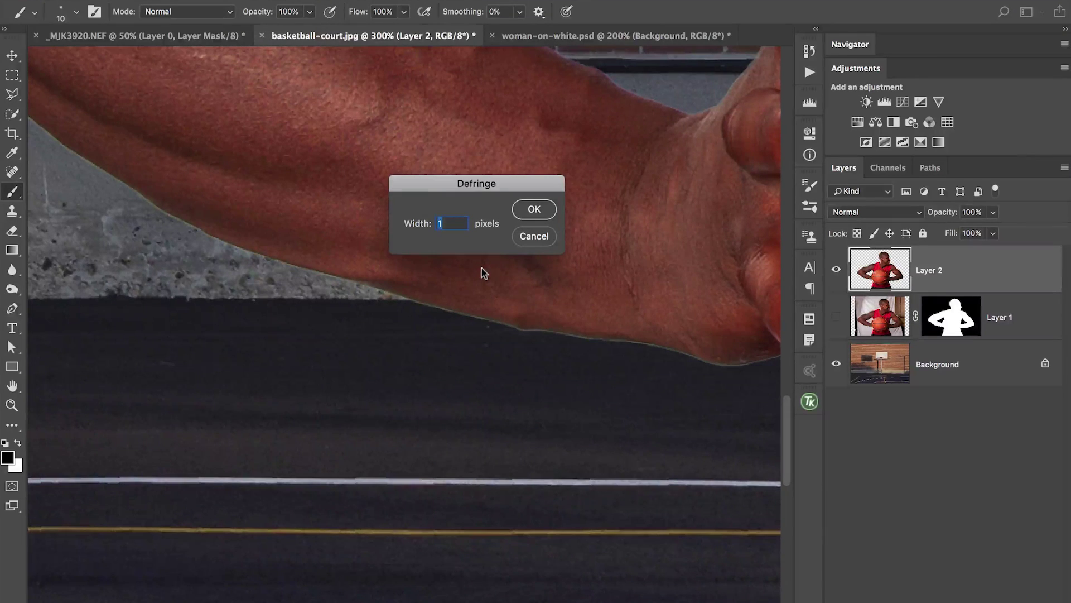
{"action": "left_click", "coordinate": [533, 209]}
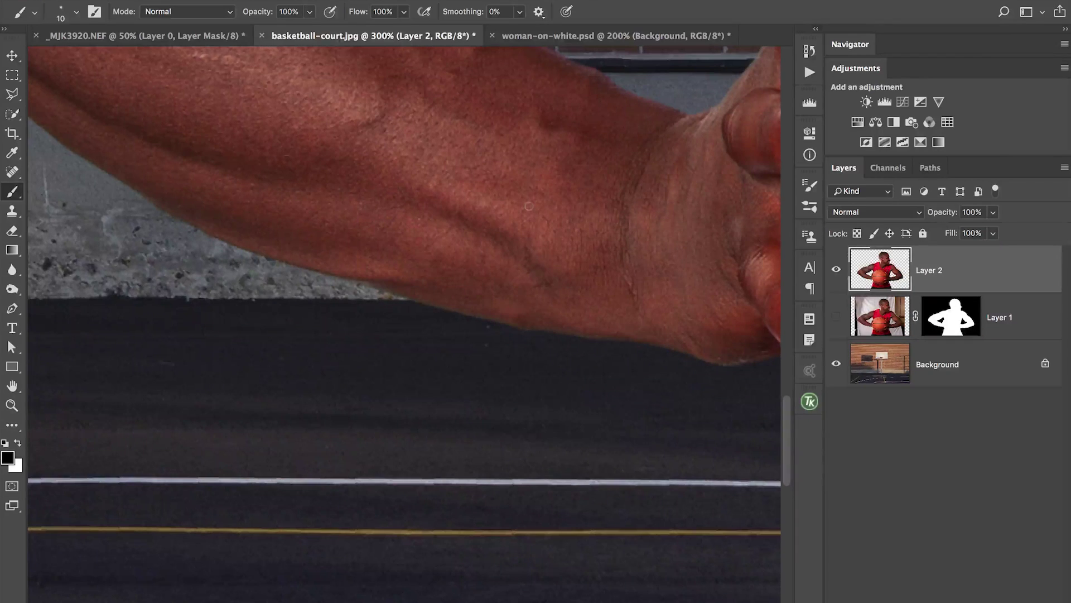
- Compare the edge with and without the defringe, keep it applied, then zoom out
{"action": "key", "text": "ctrl+z"}
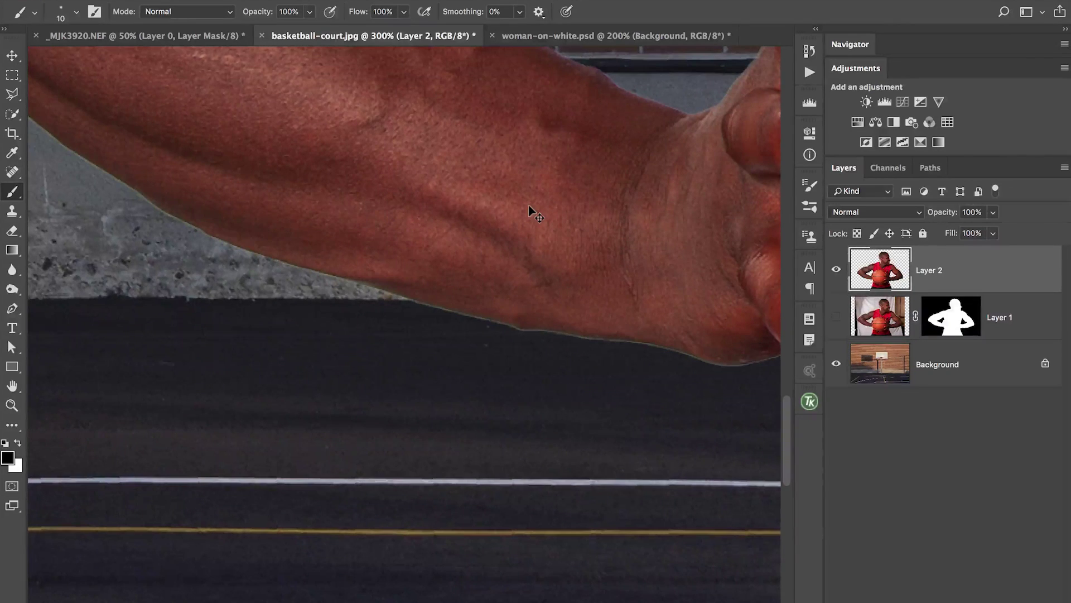
{"action": "key", "text": "ctrl+shift+z"}
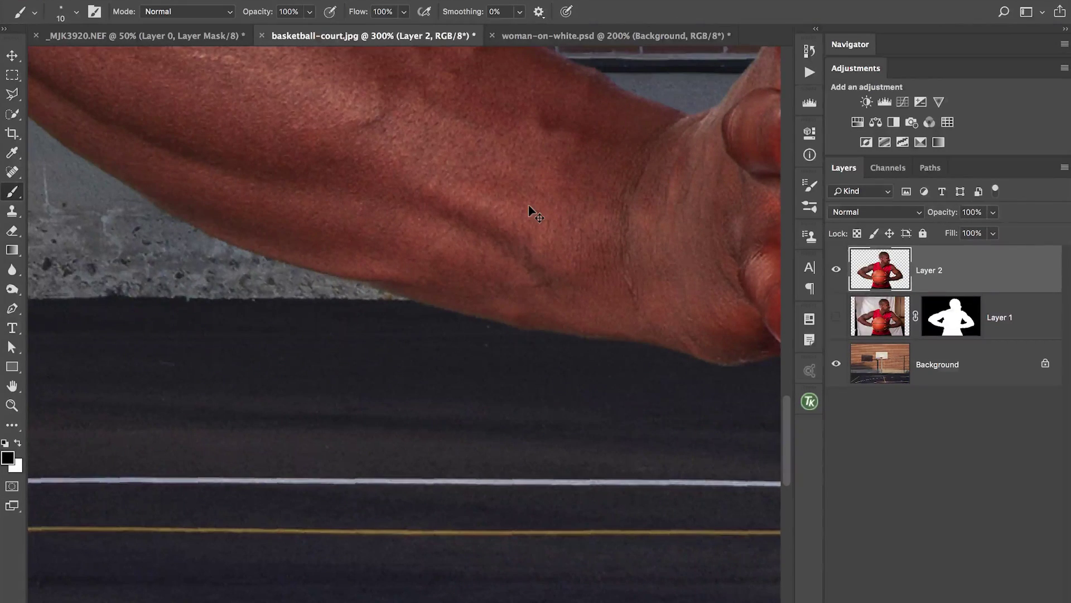
{"action": "key", "text": "ctrl+z"}
{"action": "key", "text": "ctrl+shift+z"}
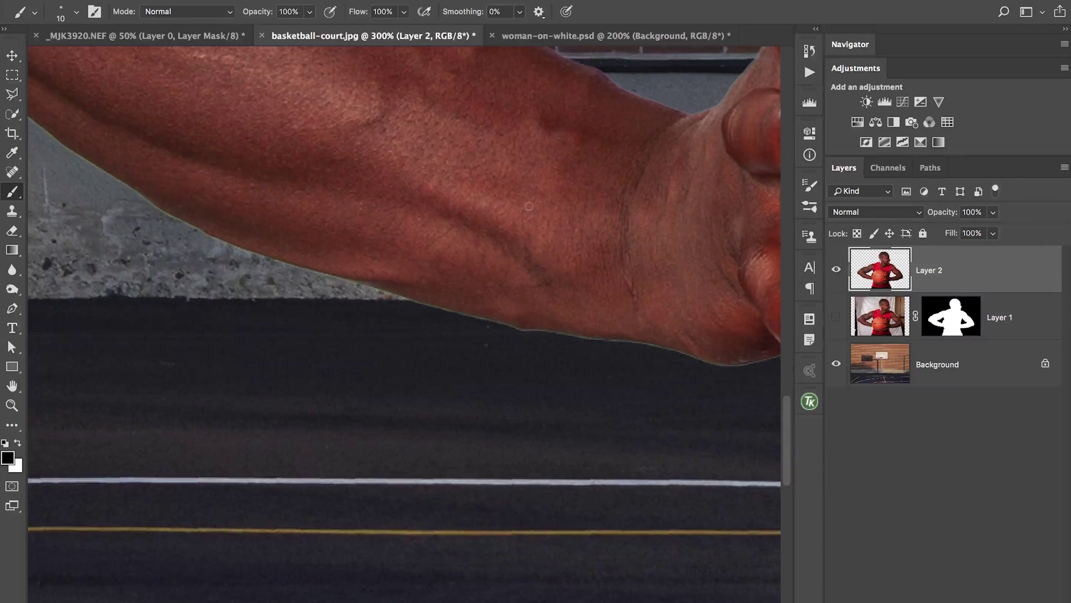
{"action": "key", "text": "ctrl+minus"}
{"action": "key", "text": "ctrl+minus"}
{"action": "key", "text": "ctrl+minus"}
{"action": "key", "text": "ctrl+minus"}
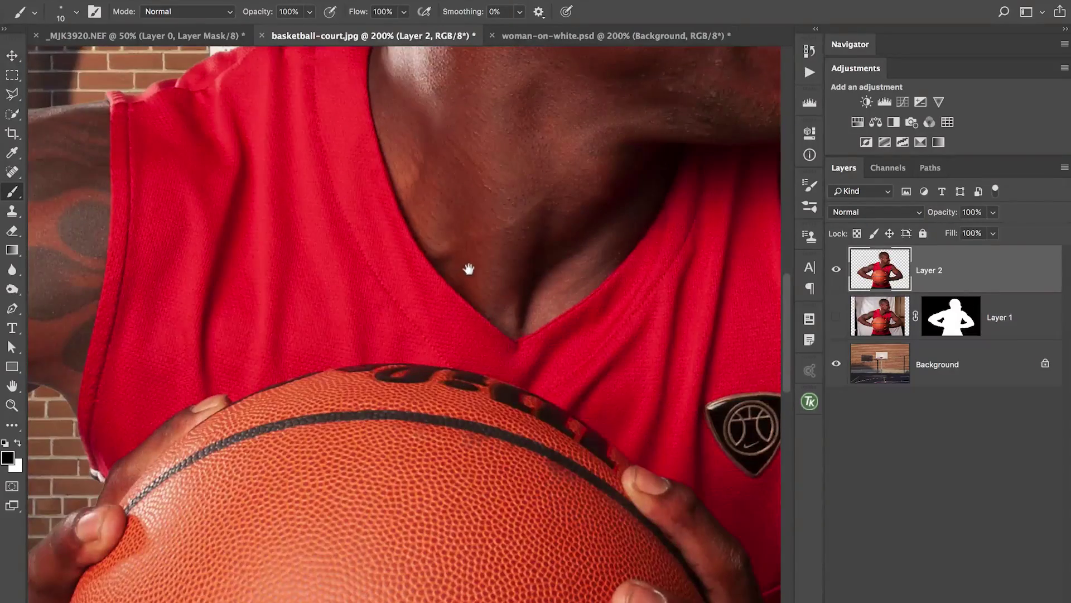
{"action": "left_click_drag", "start_coordinate": [469, 268], "coordinate": [517, 284]}
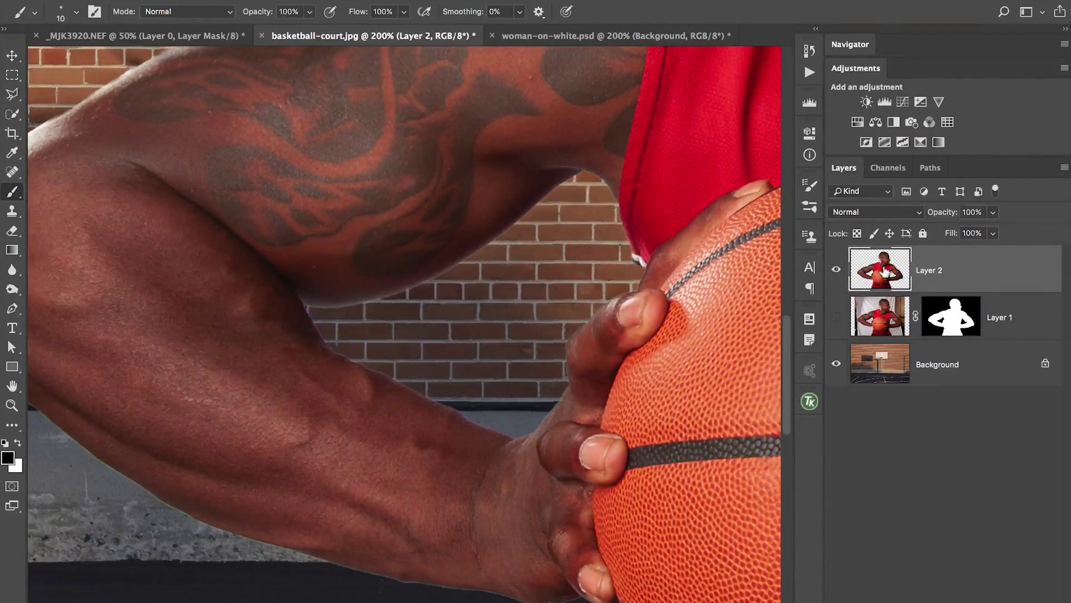
{"action": "double_click", "coordinate": [888, 272]}
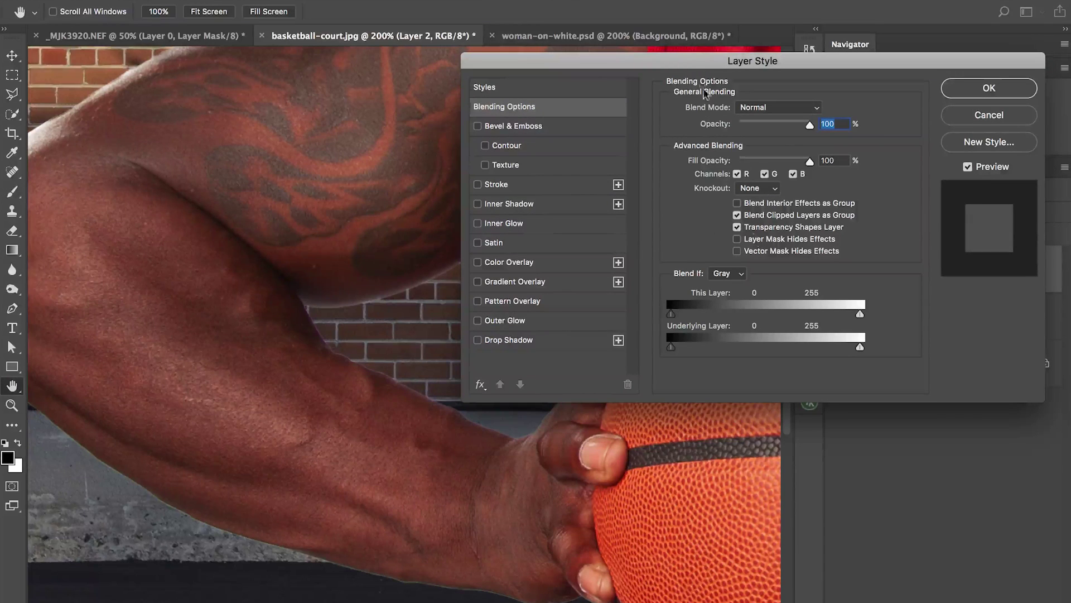
{"action": "left_click_drag", "start_coordinate": [686, 61], "coordinate": [743, 23]}
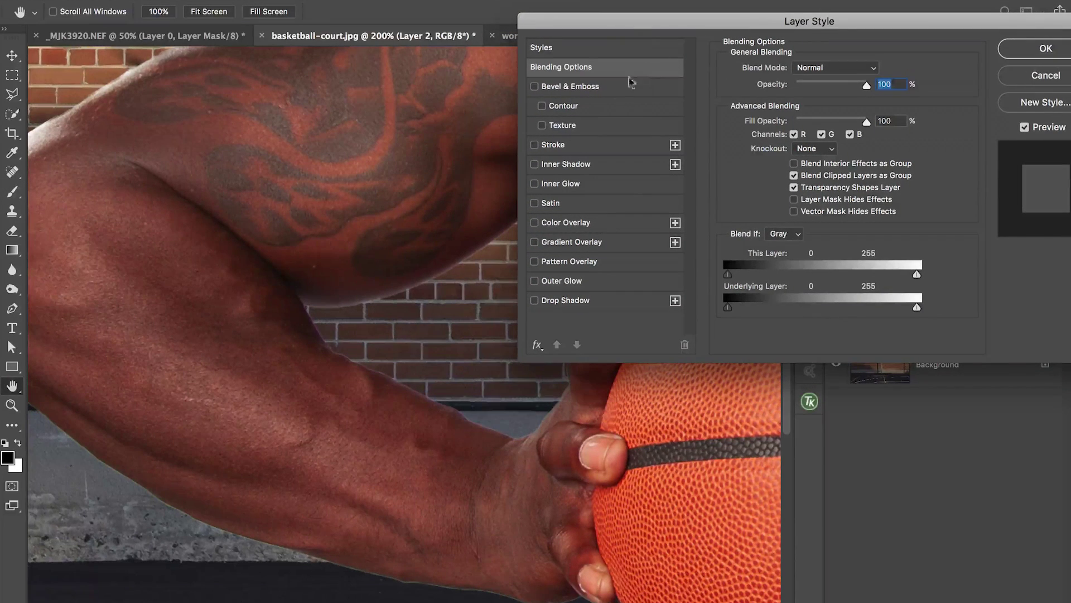
{"action": "left_click", "coordinate": [556, 184]}
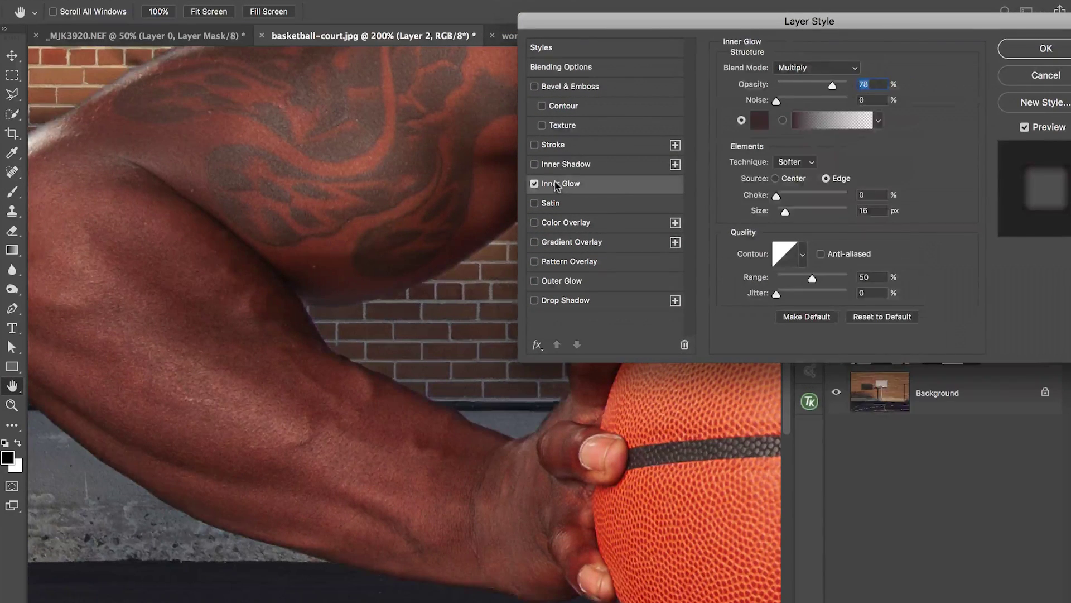
{"action": "left_click", "coordinate": [763, 123]}
{"action": "left_click", "coordinate": [662, 162]}
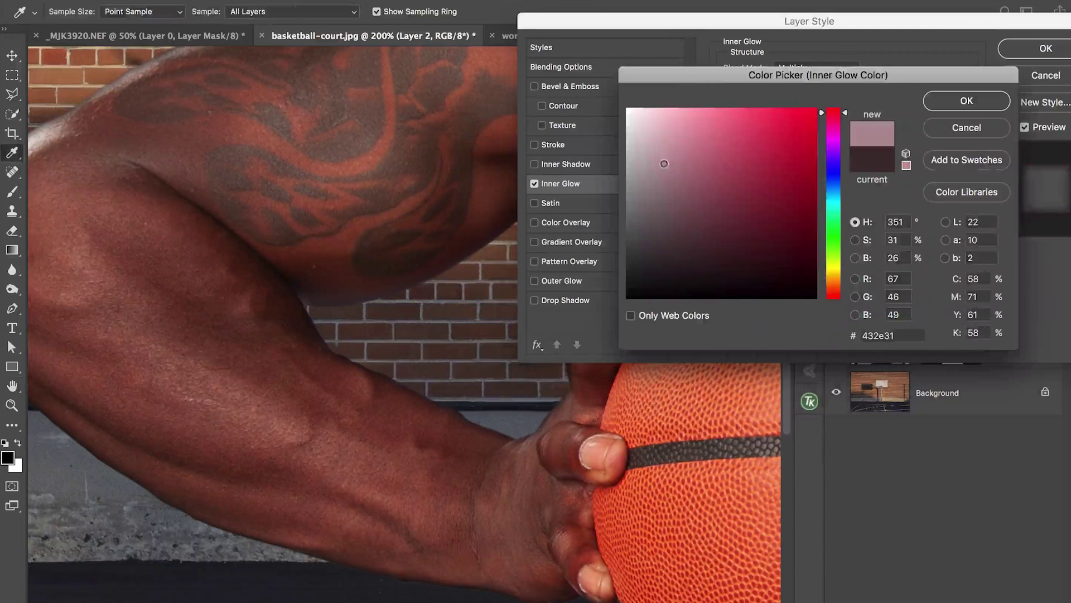
{"action": "left_click_drag", "start_coordinate": [663, 162], "coordinate": [620, 95]}
{"action": "left_click", "coordinate": [997, 100]}
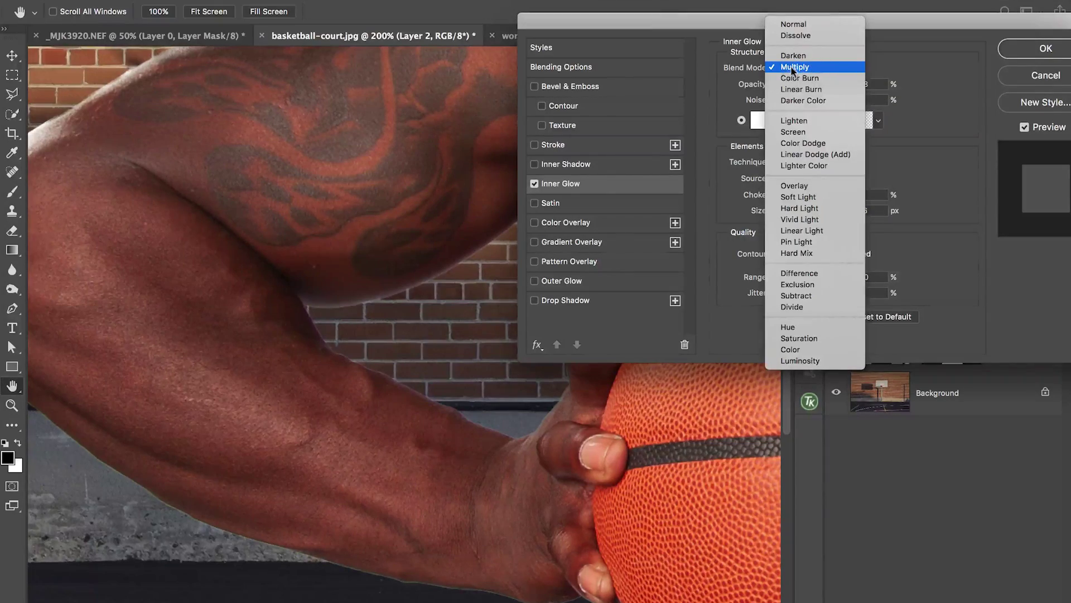
{"action": "left_click", "coordinate": [783, 68]}
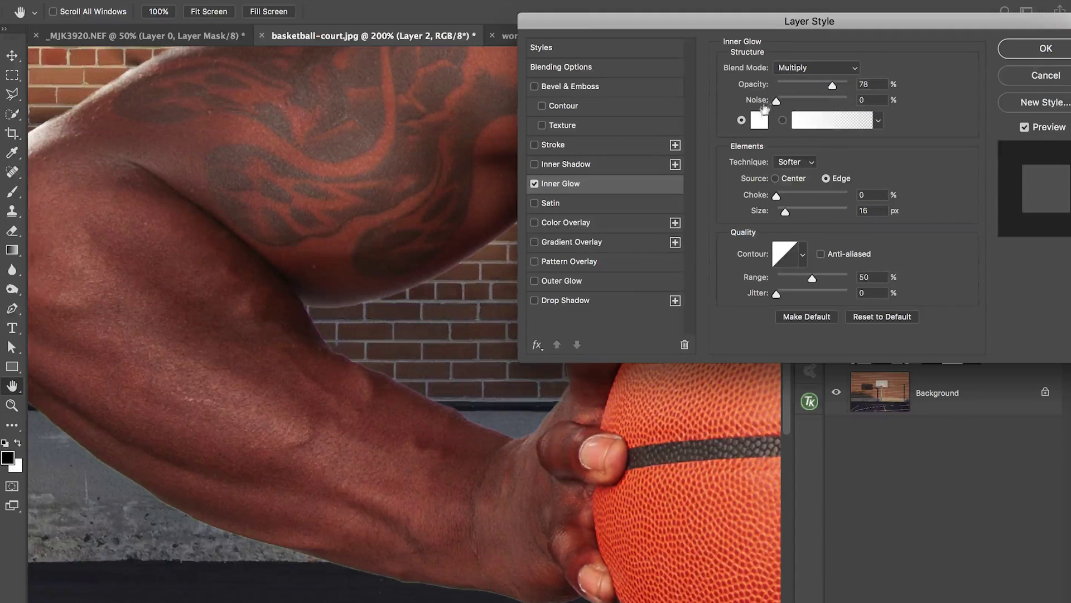
{"action": "left_click", "coordinate": [759, 121]}
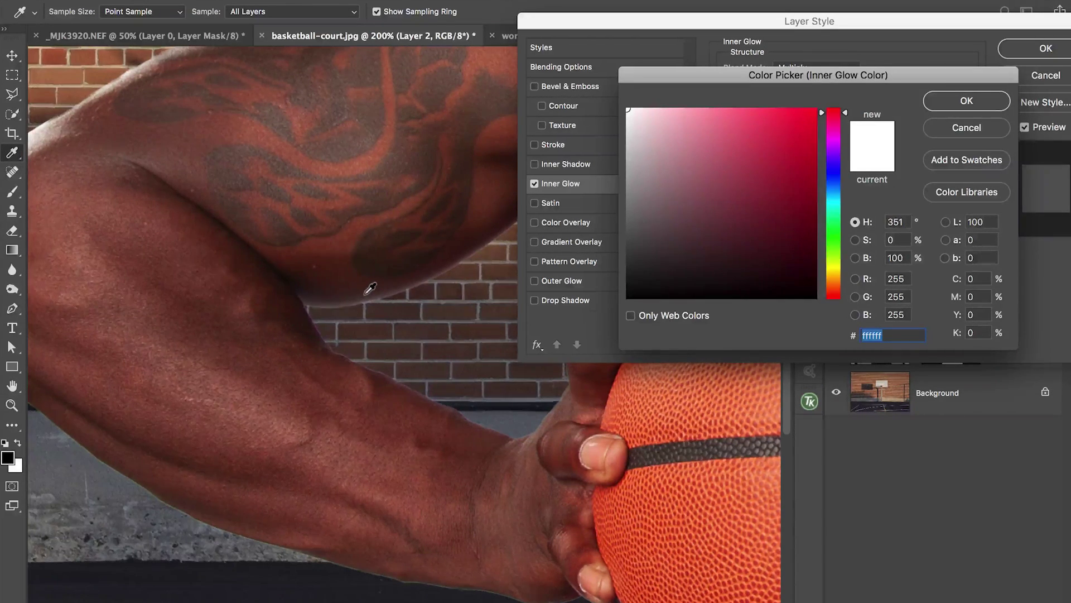
{"action": "left_click", "coordinate": [367, 292]}
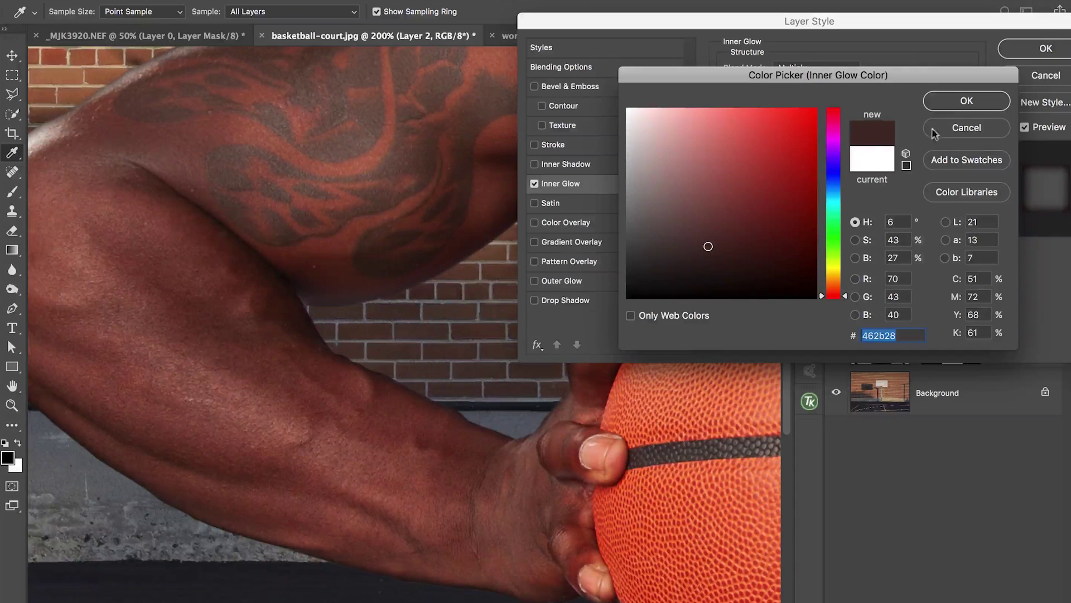
{"action": "left_click", "coordinate": [966, 101]}
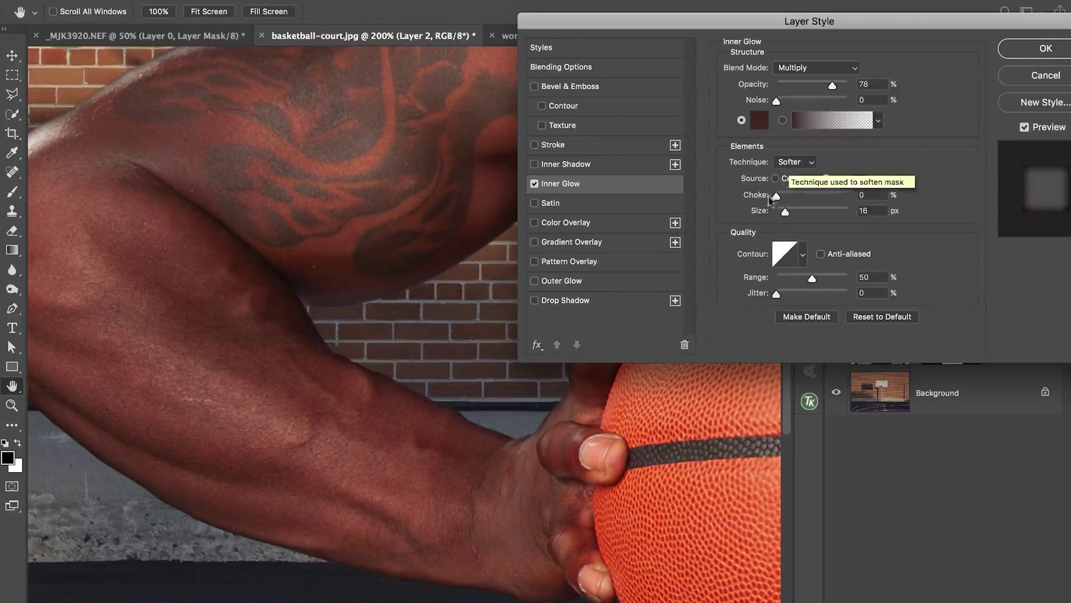
{"action": "mouse_move", "coordinate": [785, 211]}
{"action": "left_mouse_down"}
{"action": "mouse_move", "coordinate": [815, 215]}
{"action": "mouse_move", "coordinate": [786, 212]}
{"action": "left_mouse_up"}
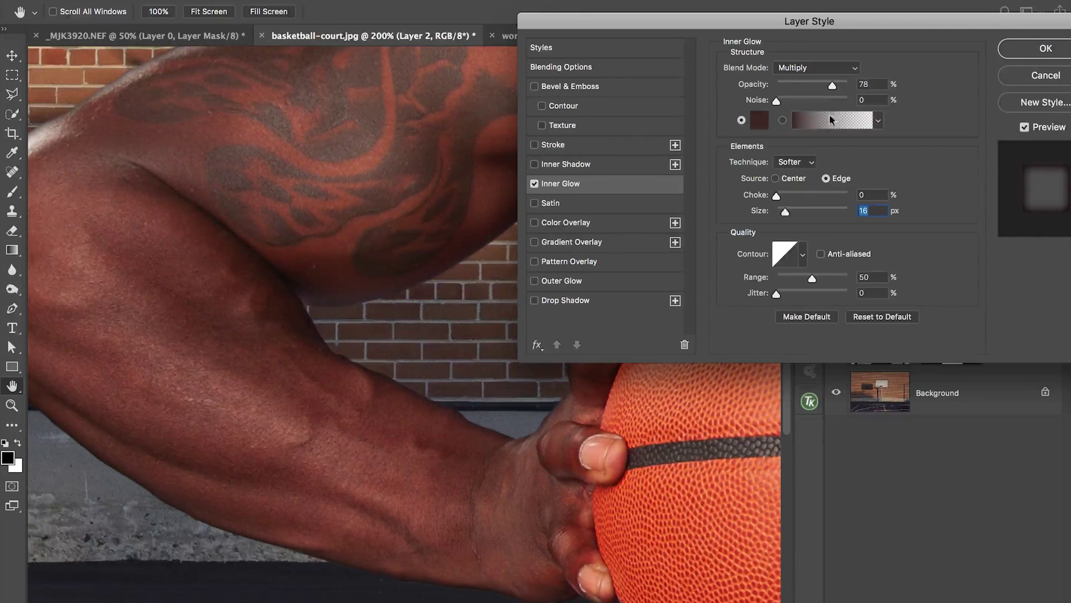
{"action": "left_click_drag", "start_coordinate": [829, 84], "coordinate": [817, 88]}
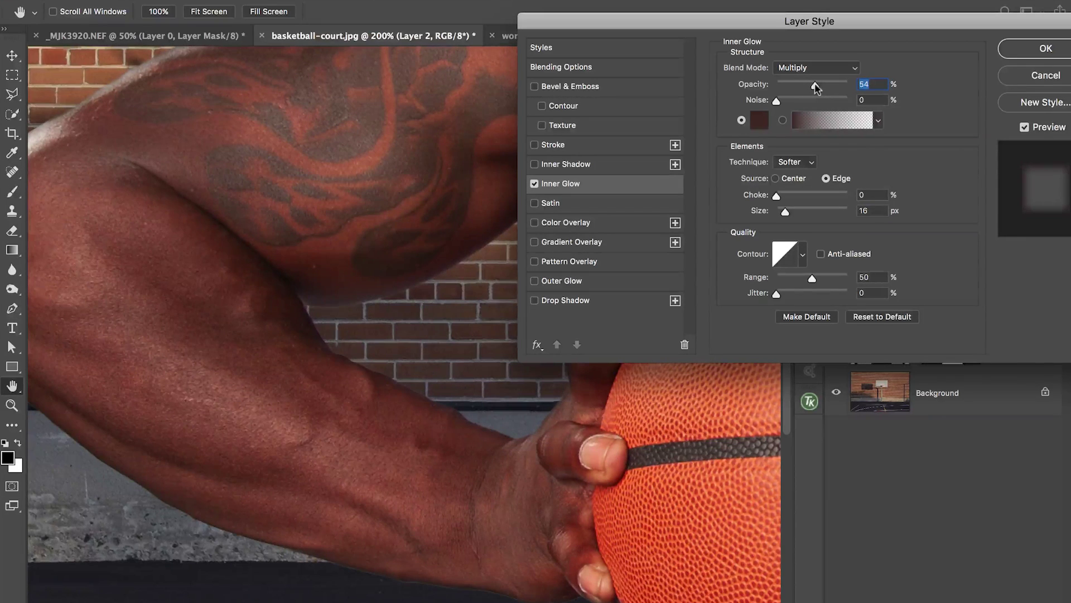
{"action": "left_click", "coordinate": [1025, 128]}
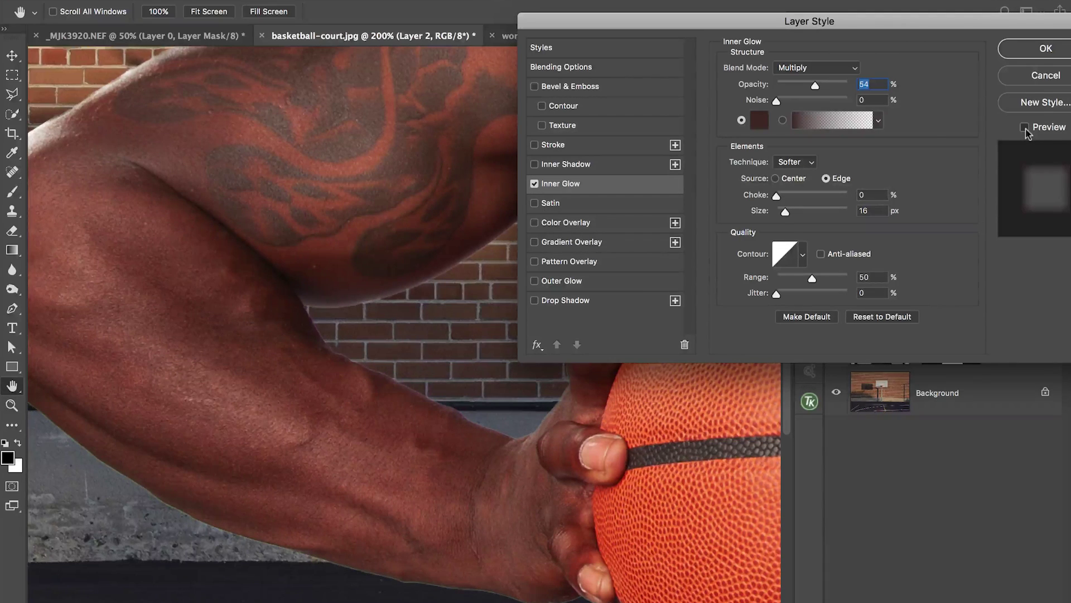
{"action": "left_click", "coordinate": [1025, 128]}
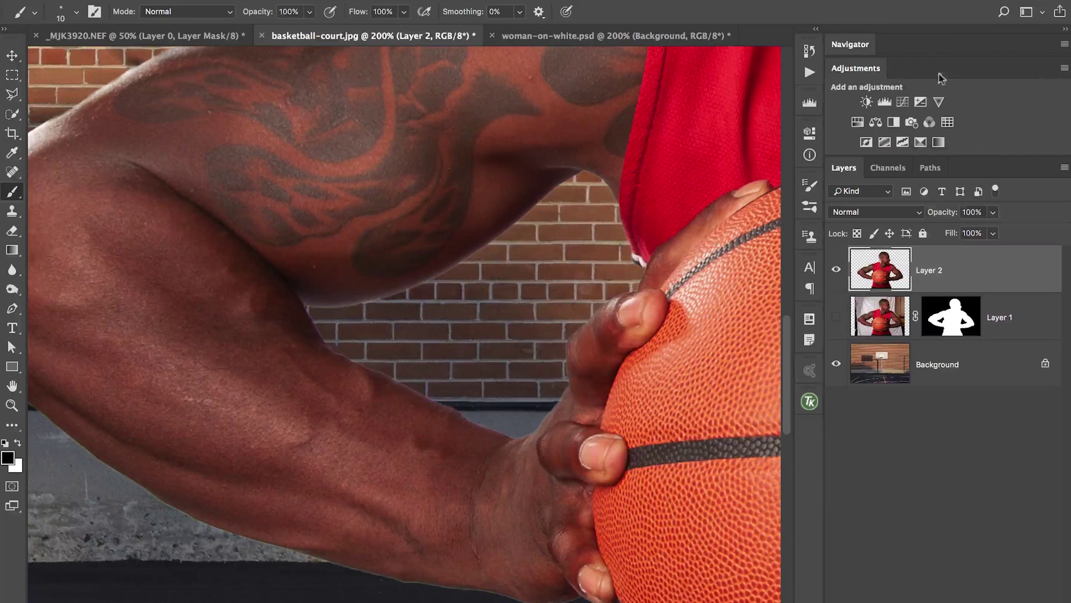
- Switch to woman-on-white.psd and select the office Background layer
{"action": "left_click", "coordinate": [628, 35]}
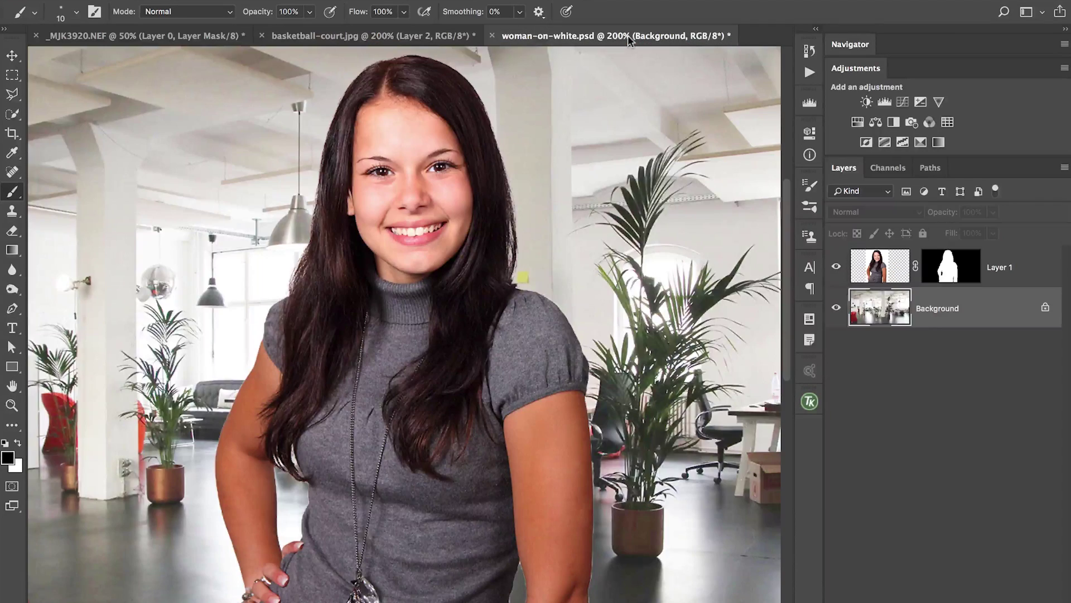
{"action": "left_click", "coordinate": [876, 277]}
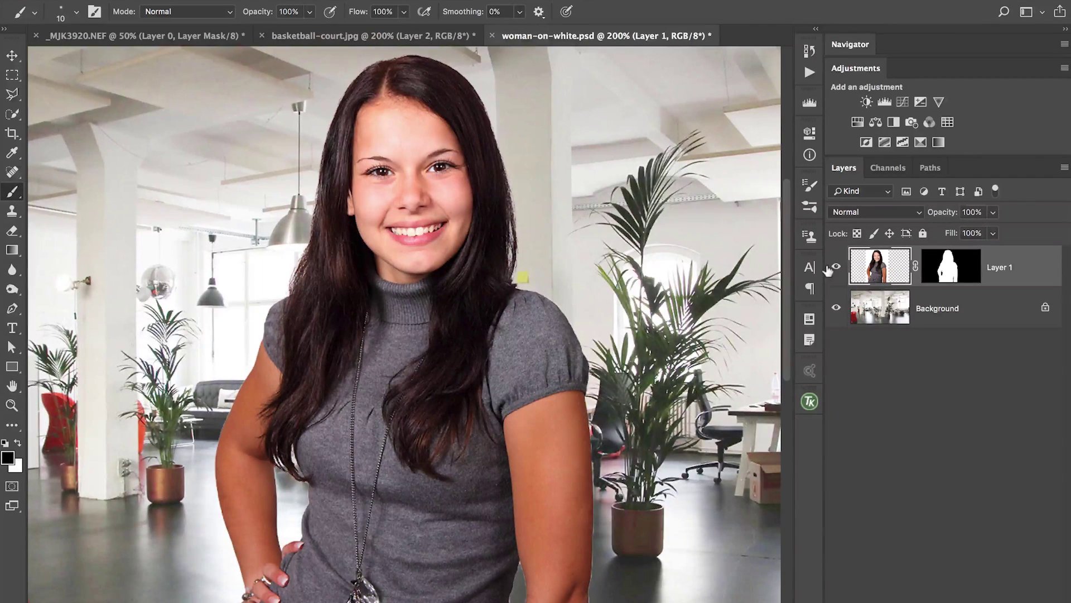
{"action": "left_click", "coordinate": [867, 320]}
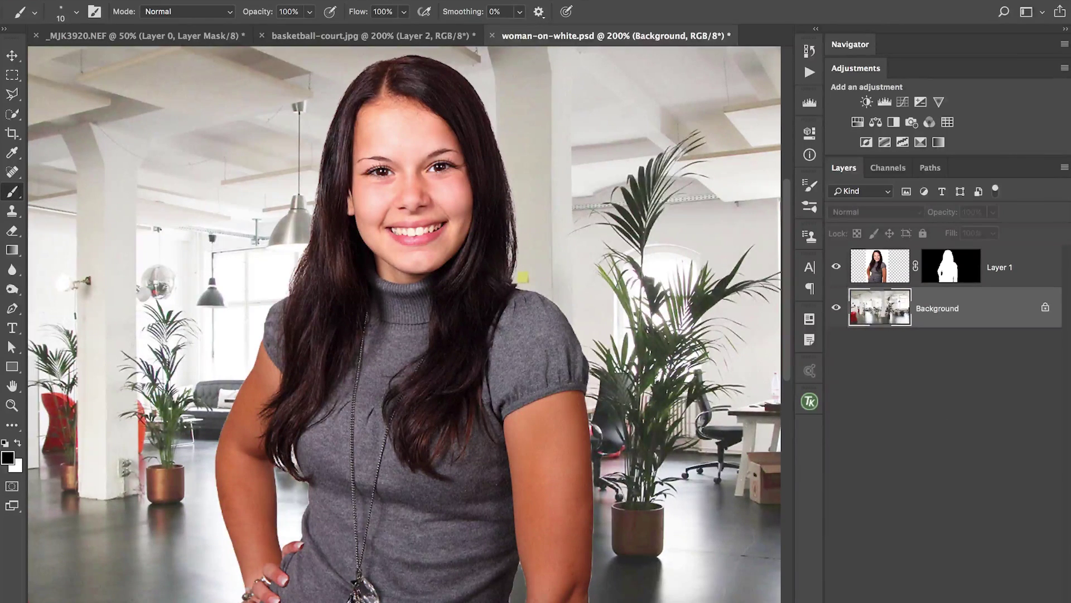
- Add a black-filled Layer 2 above the background, then select Layer 1
{"action": "key", "text": "ctrl+shift+alt+n"}
{"action": "key", "text": "alt+BackSpace"}
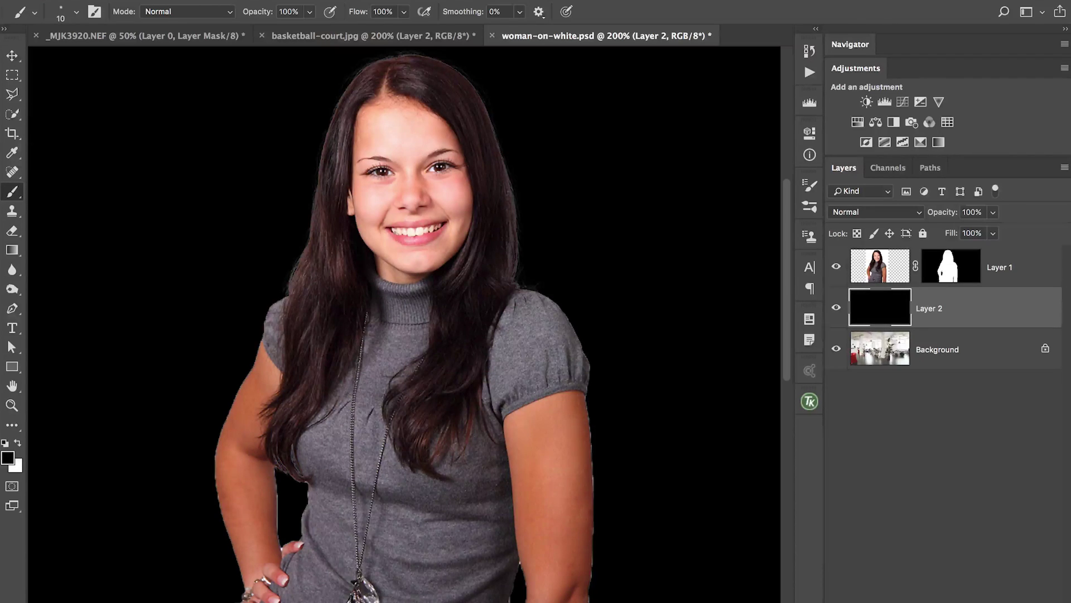
{"action": "left_click", "coordinate": [866, 270]}
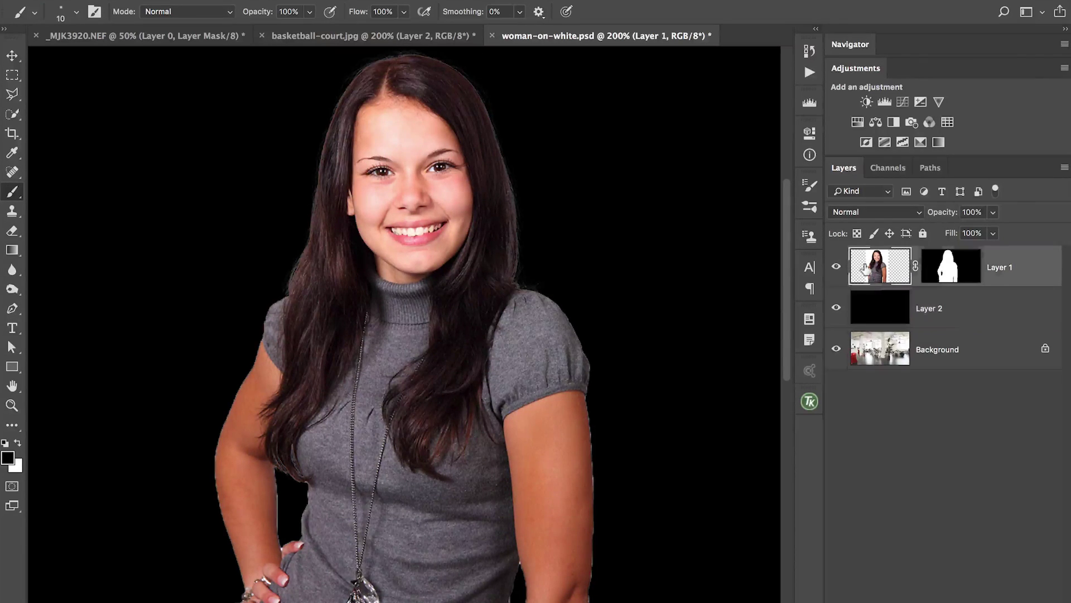
- Enable Inner Glow on Layer 1 (Multiply, 78%, 16 px) and compare the edges with Preview toggled
{"action": "double_click", "coordinate": [866, 269]}
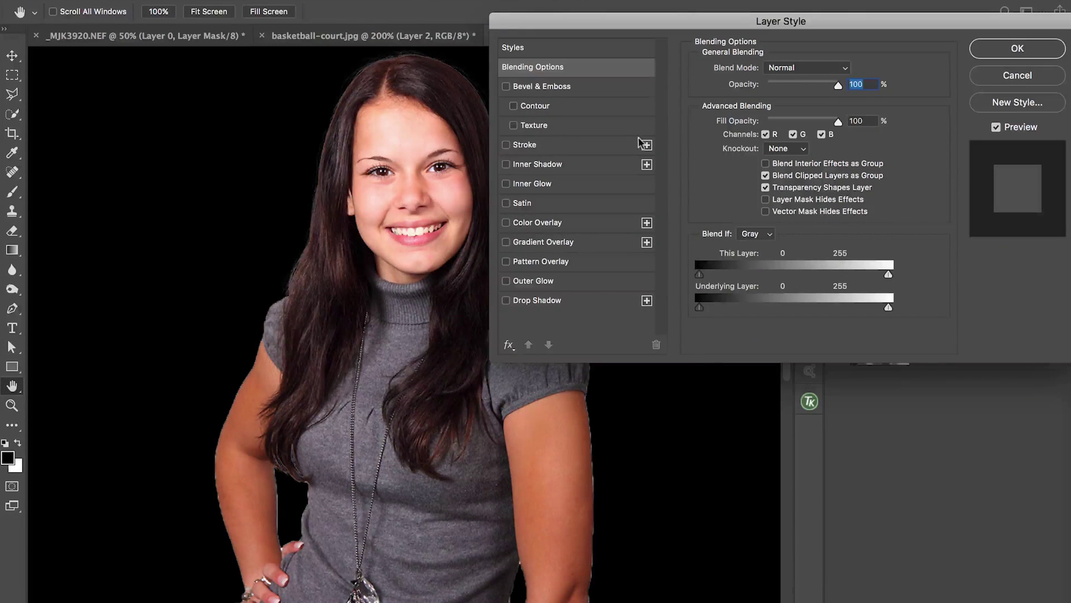
{"action": "left_click", "coordinate": [544, 189]}
{"action": "scroll", "coordinate": [385, 160], "scroll_direction": "up", "scroll_amount": 5}
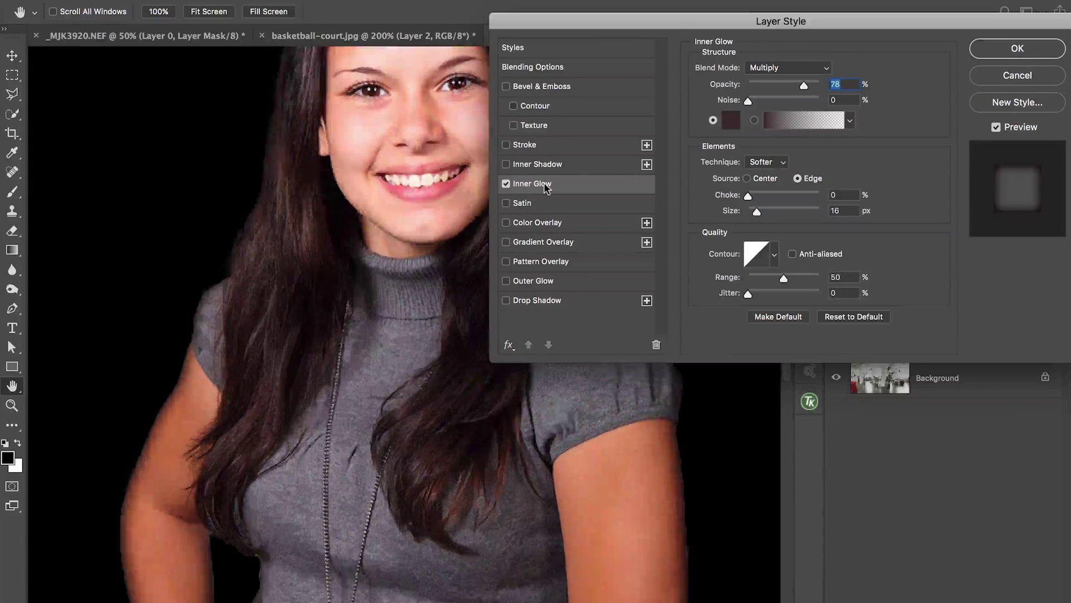
{"action": "left_click_drag", "start_coordinate": [386, 160], "coordinate": [166, 430]}
{"action": "left_click_drag", "start_coordinate": [337, 390], "coordinate": [367, 413]}
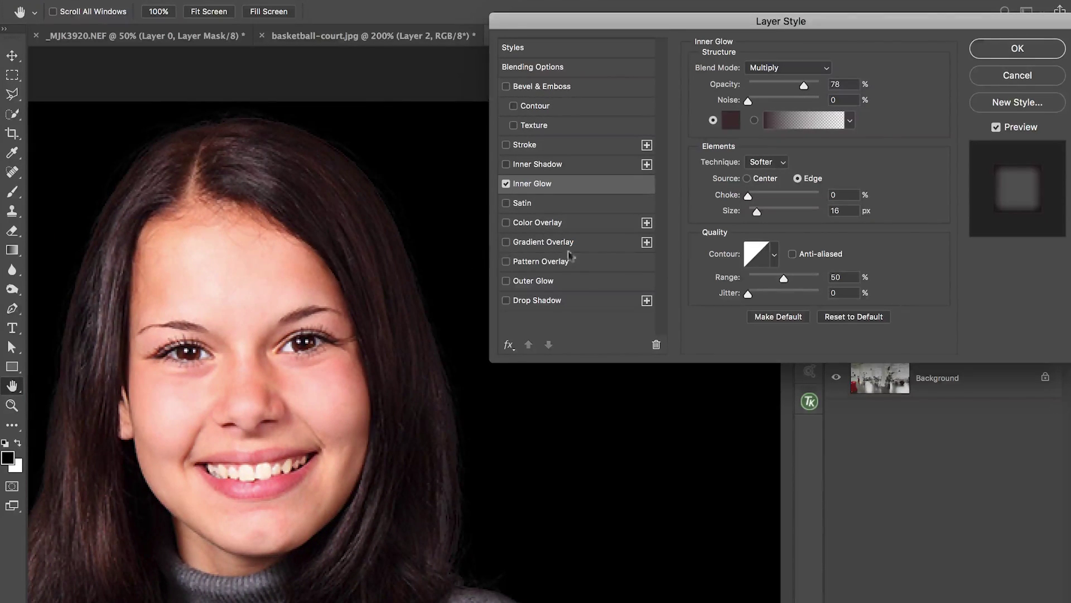
{"action": "left_click", "coordinate": [997, 128]}
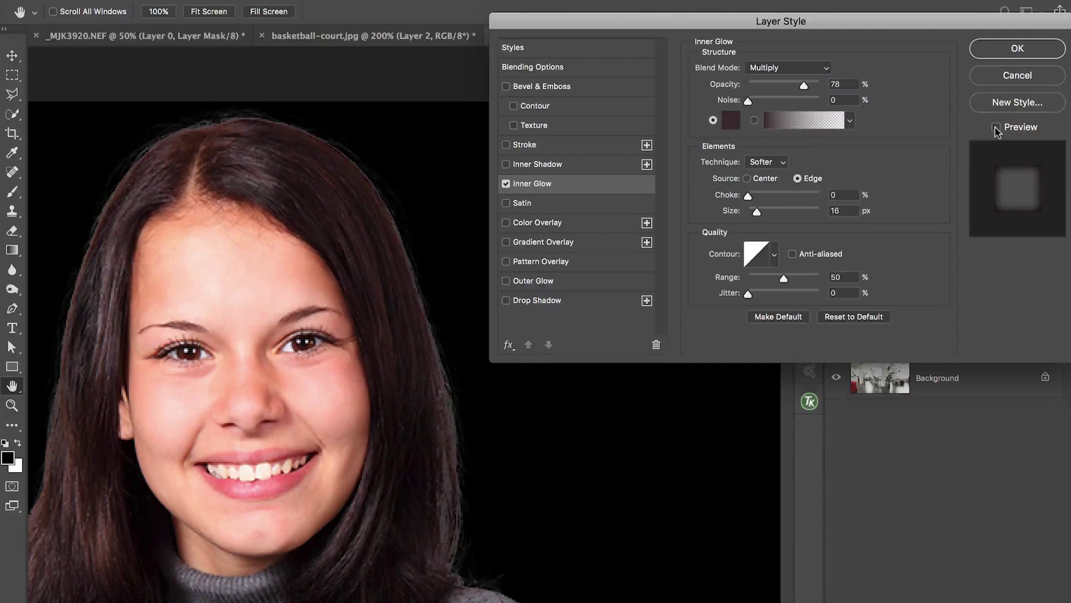
{"action": "left_click", "coordinate": [997, 128]}
{"action": "left_click", "coordinate": [997, 127]}
{"action": "left_click", "coordinate": [997, 128]}
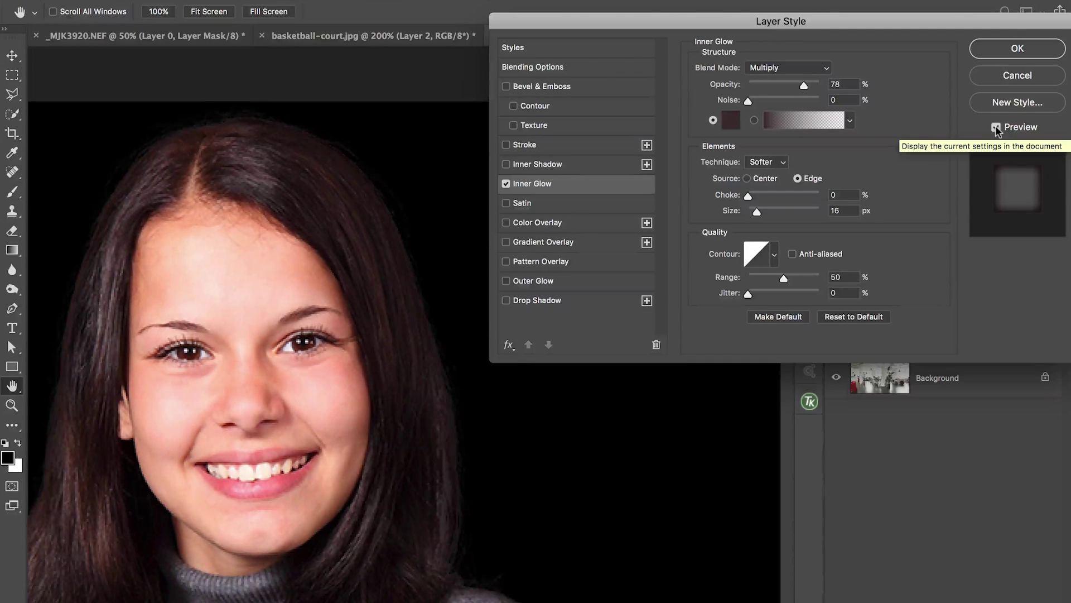
{"action": "left_click", "coordinate": [997, 128]}
{"action": "left_click", "coordinate": [996, 127]}
- Set the glow colour to the dark hair colour sampled from the image, compare, and apply
{"action": "left_click", "coordinate": [731, 120]}
{"action": "left_click", "coordinate": [365, 162]}
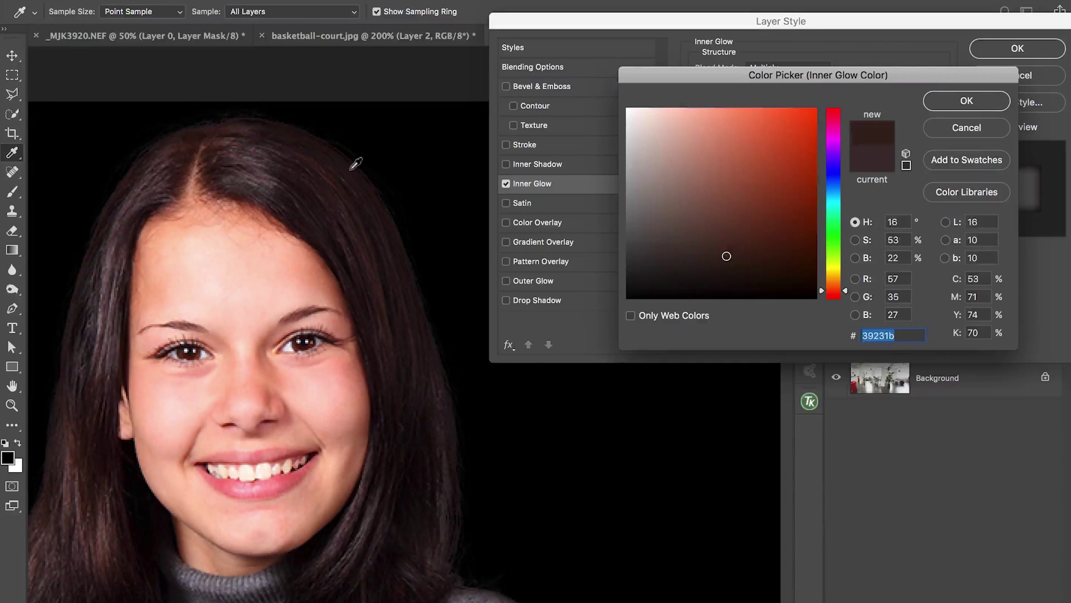
{"action": "left_click", "coordinate": [944, 106]}
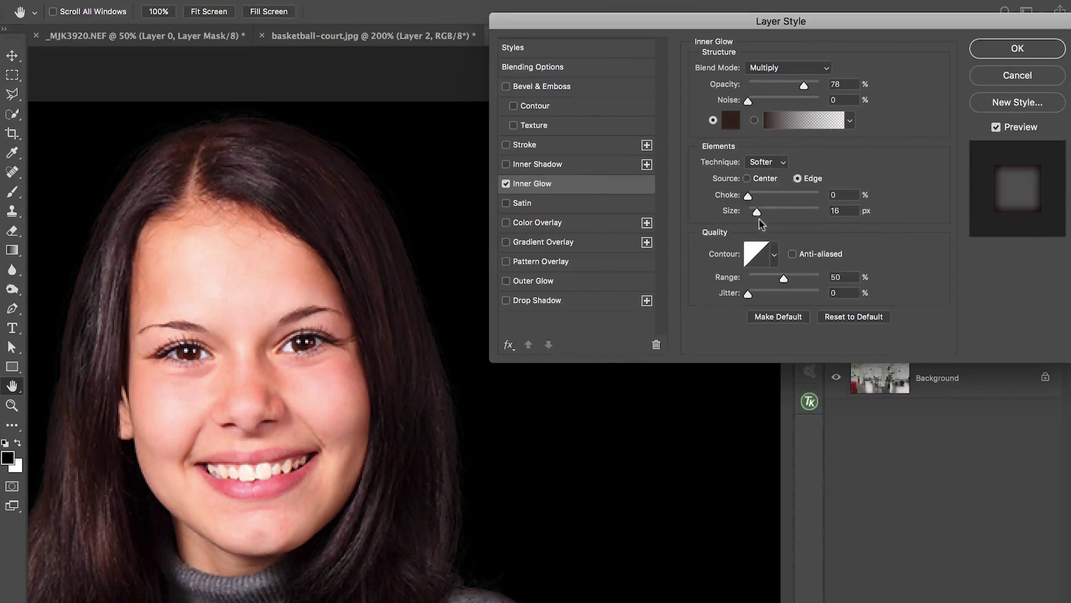
{"action": "left_click", "coordinate": [998, 128]}
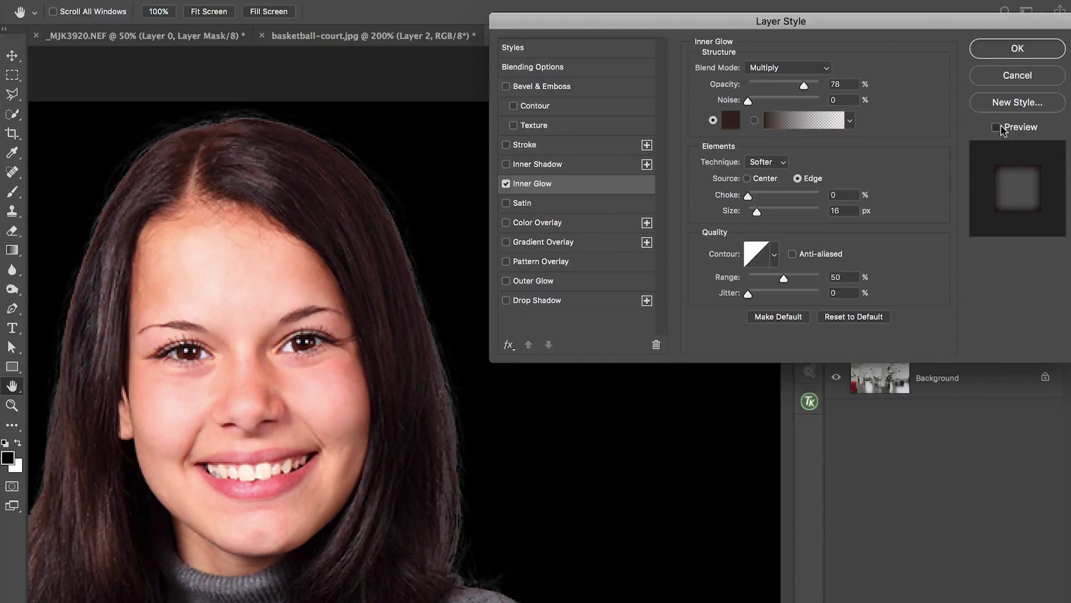
{"action": "left_click", "coordinate": [997, 128]}
{"action": "left_click", "coordinate": [997, 128]}
{"action": "left_click", "coordinate": [997, 127]}
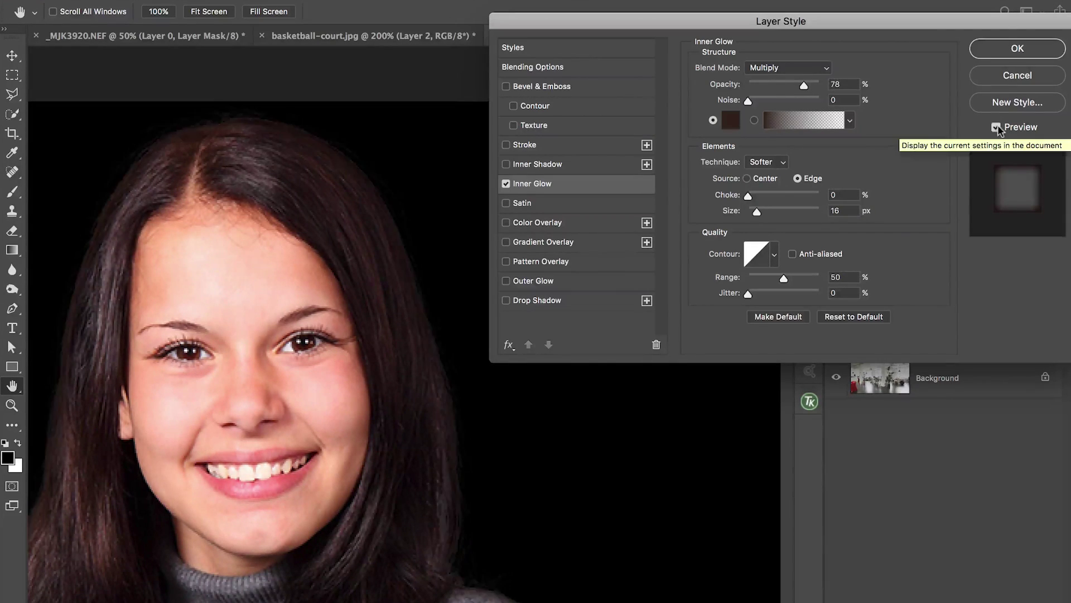
{"action": "left_click", "coordinate": [998, 127]}
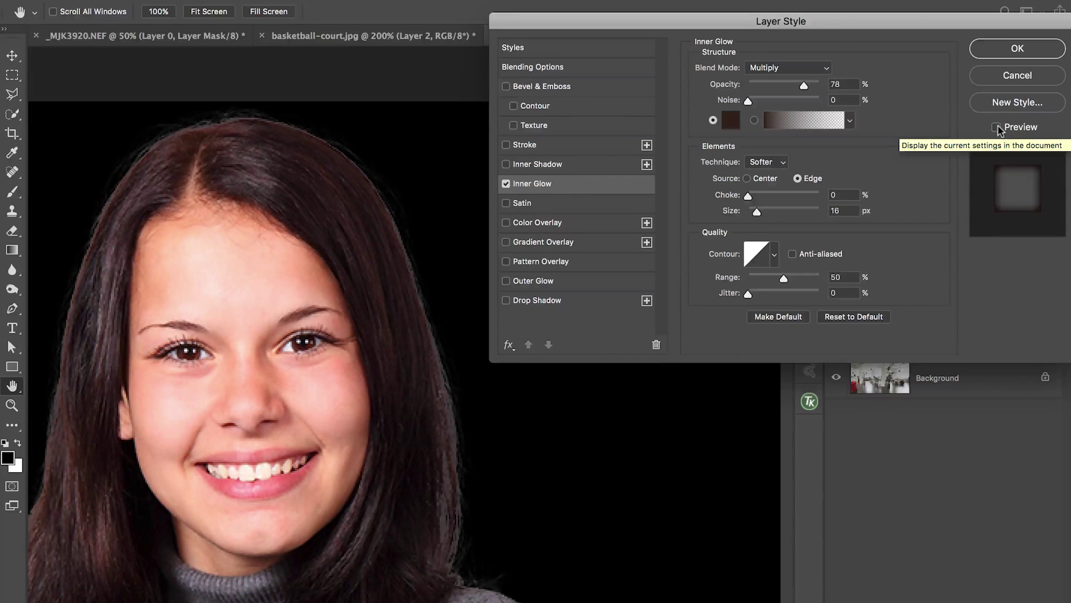
{"action": "left_click", "coordinate": [997, 127]}
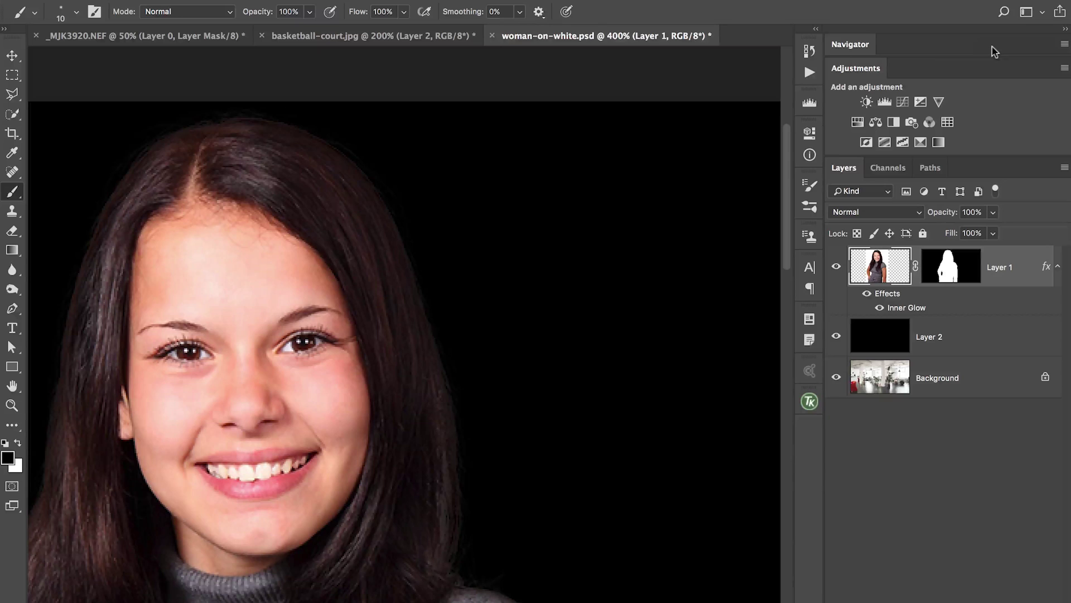
- Select the Burn tool with Midtones range and 20% exposure
{"action": "left_click_drag", "start_coordinate": [558, 342], "coordinate": [609, 231]}
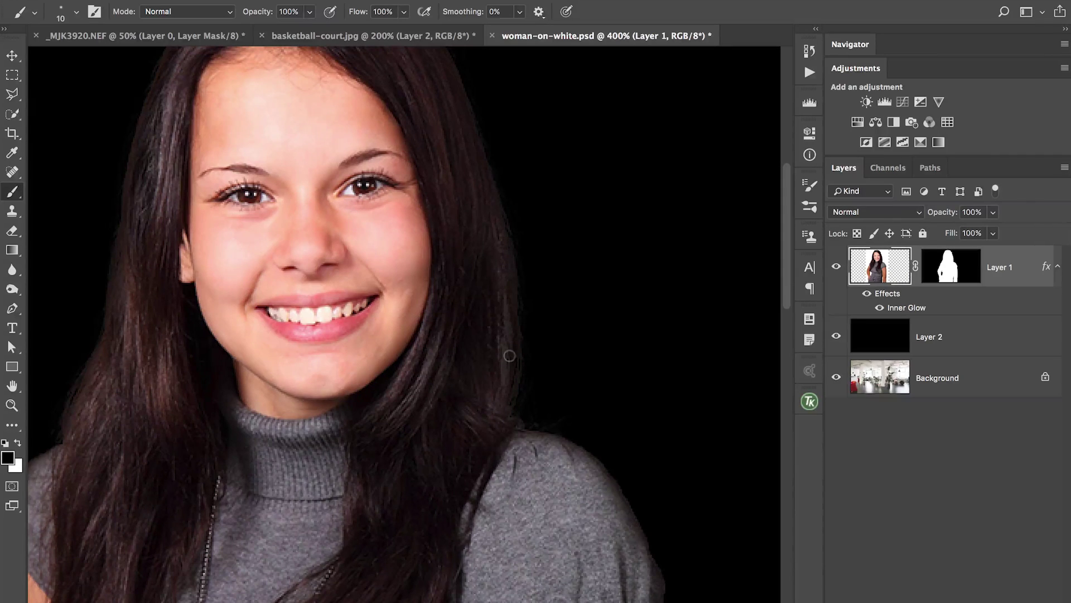
{"action": "mouse_move", "coordinate": [263, 422]}
{"action": "left_mouse_down"}
{"action": "mouse_move", "coordinate": [488, 194]}
{"action": "mouse_move", "coordinate": [469, 237]}
{"action": "left_mouse_up"}
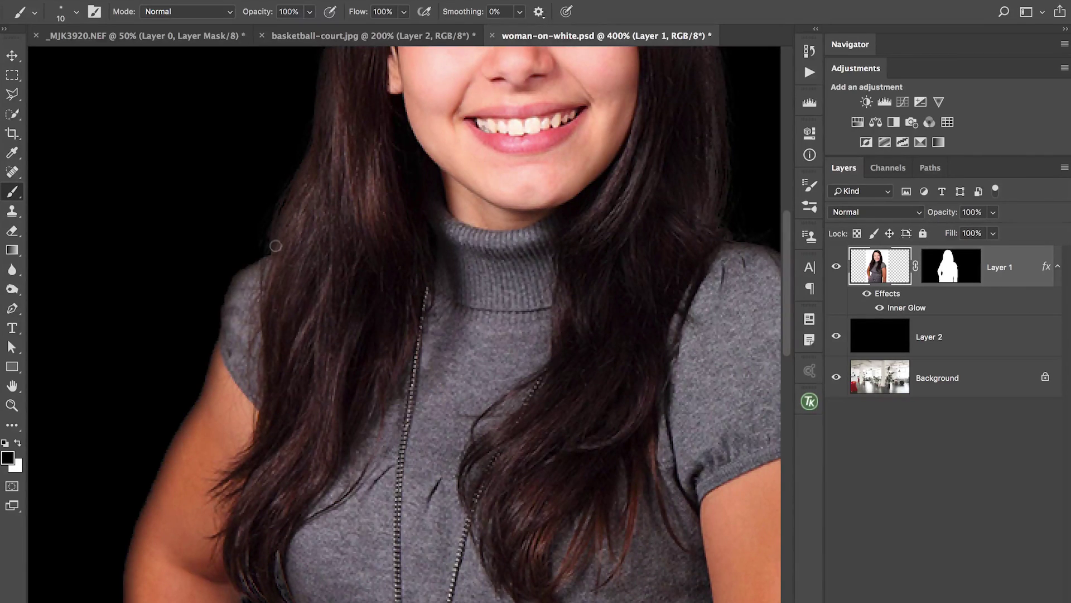
{"action": "left_click", "coordinate": [13, 288]}
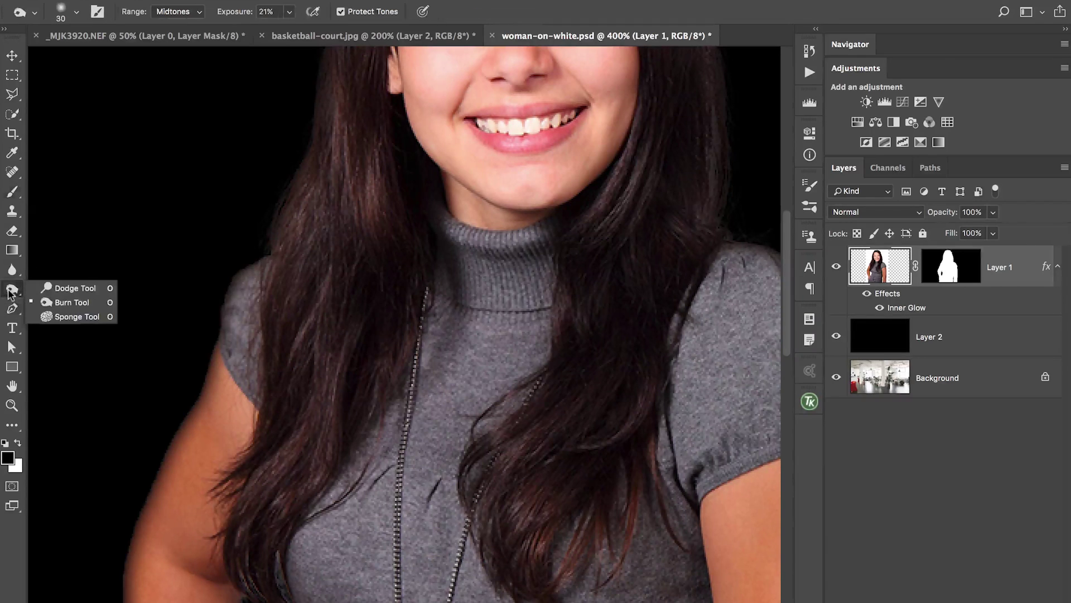
{"action": "left_click", "coordinate": [64, 305]}
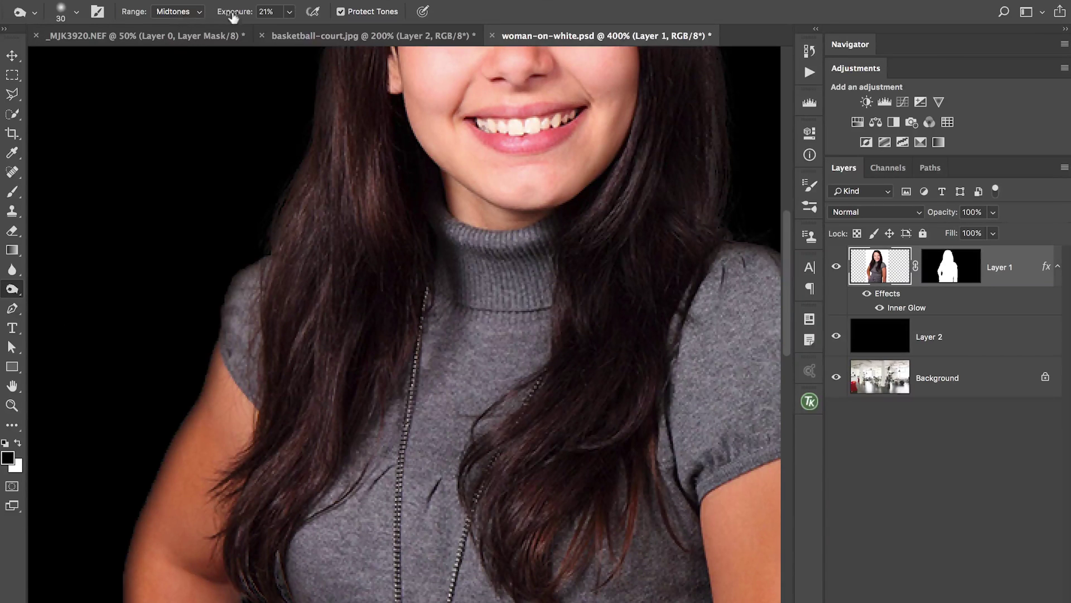
{"action": "left_click_drag", "start_coordinate": [234, 17], "coordinate": [232, 17]}
- Shrink the brush to 15 px and burn the light fringe along the hair edges
{"action": "left_click_drag", "start_coordinate": [679, 137], "coordinate": [519, 354]}
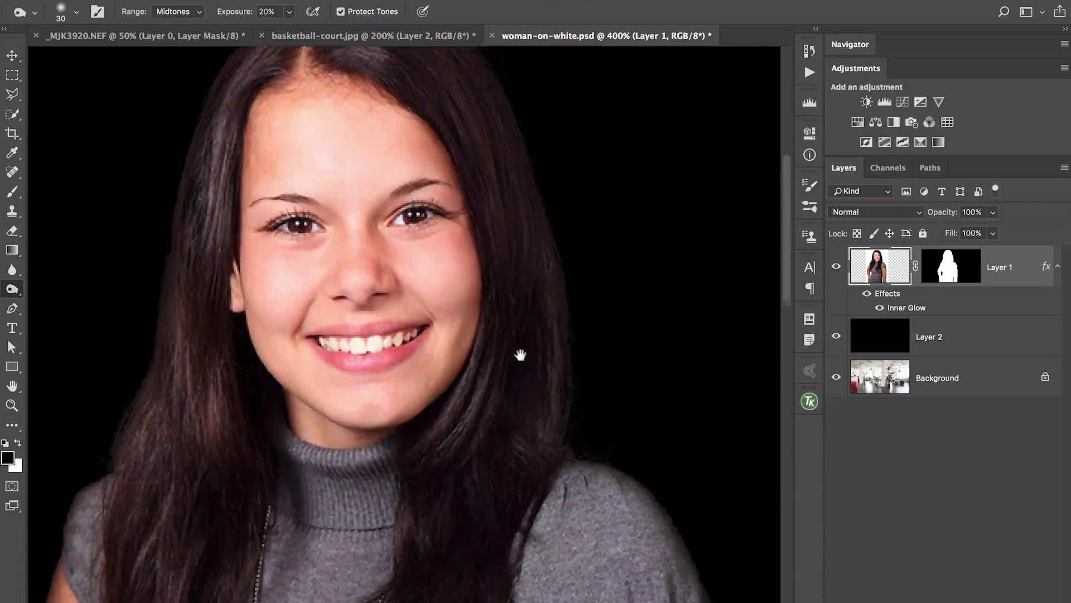
{"action": "key", "text": "bracketleft"}
{"action": "key", "text": "bracketleft"}
{"action": "key", "text": "bracketleft"}
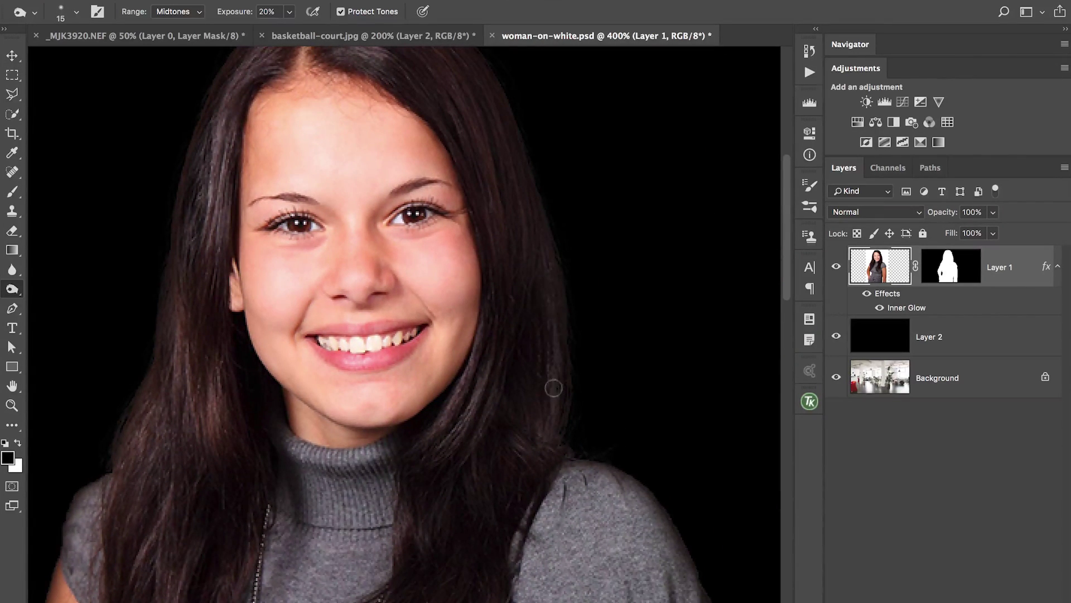
{"action": "mouse_move", "coordinate": [554, 388]}
{"action": "left_mouse_down"}
{"action": "mouse_move", "coordinate": [558, 318]}
{"action": "mouse_move", "coordinate": [558, 422]}
{"action": "mouse_move", "coordinate": [558, 319]}
{"action": "mouse_move", "coordinate": [560, 384]}
{"action": "left_mouse_up"}
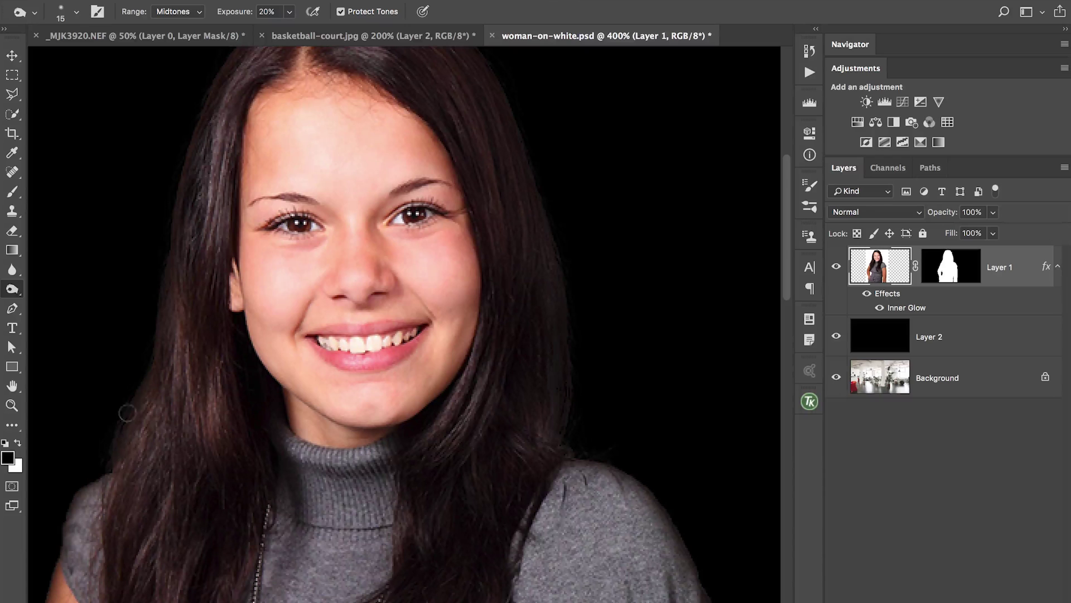
{"action": "scroll", "coordinate": [168, 427], "scroll_direction": "down", "scroll_amount": 10}
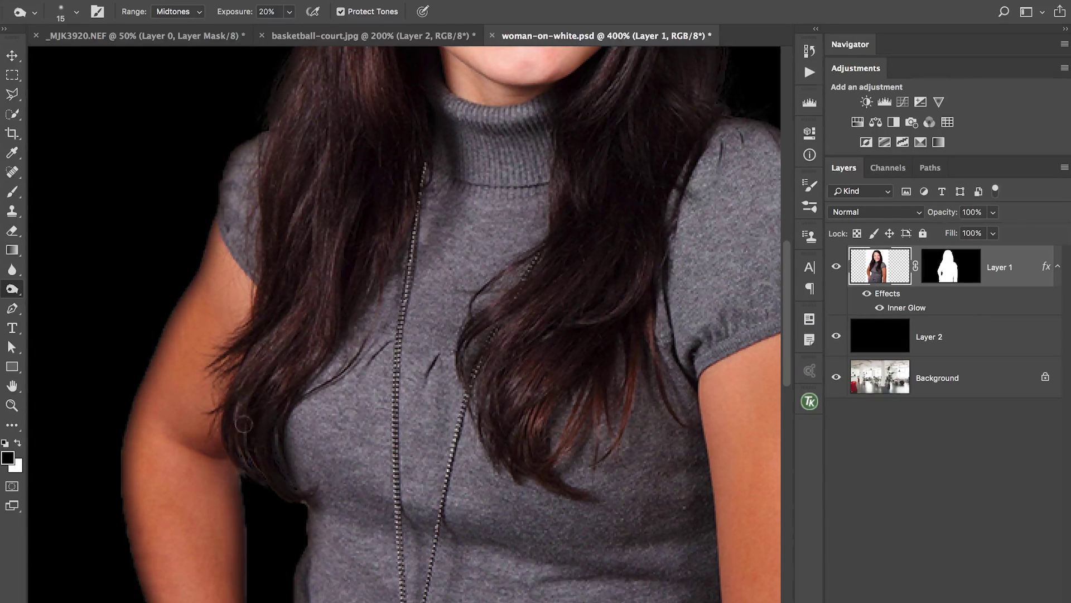
{"action": "left_click_drag", "start_coordinate": [380, 176], "coordinate": [306, 447]}
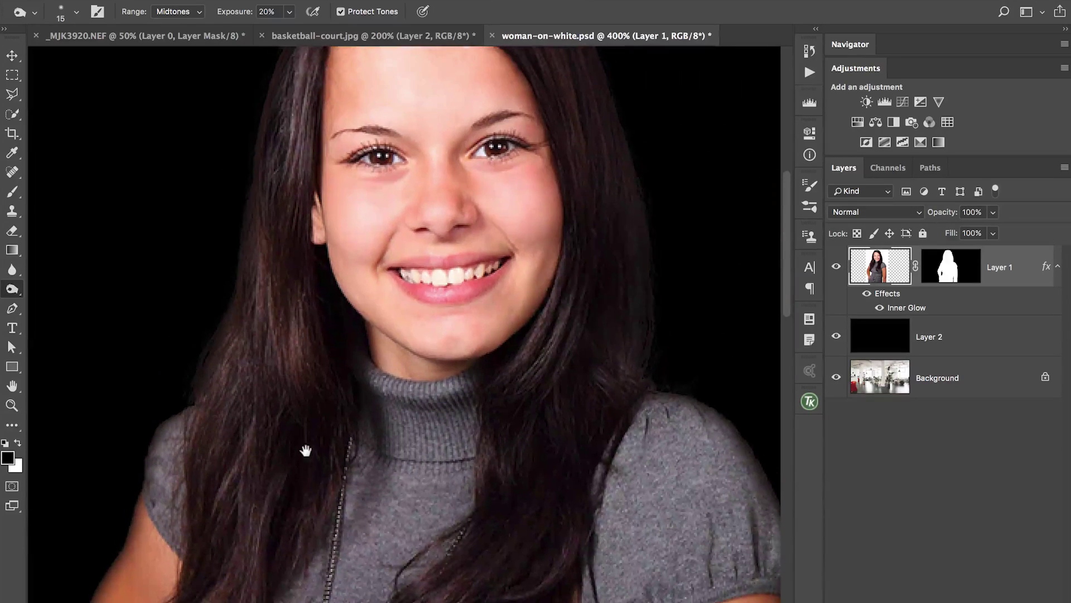